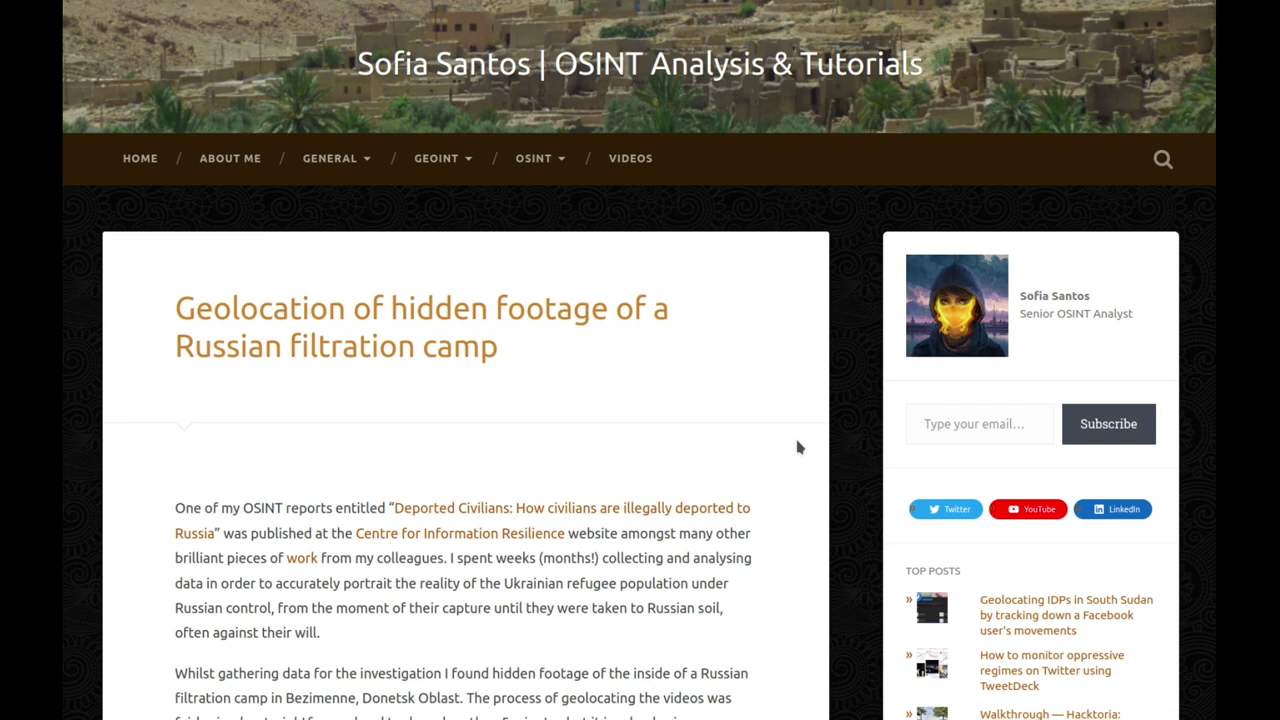
# Step: Read the article's introduction and "The footage" section, along with the Telegram posts about the filtration camp
pyautogui.scroll(-4, 792, 430)
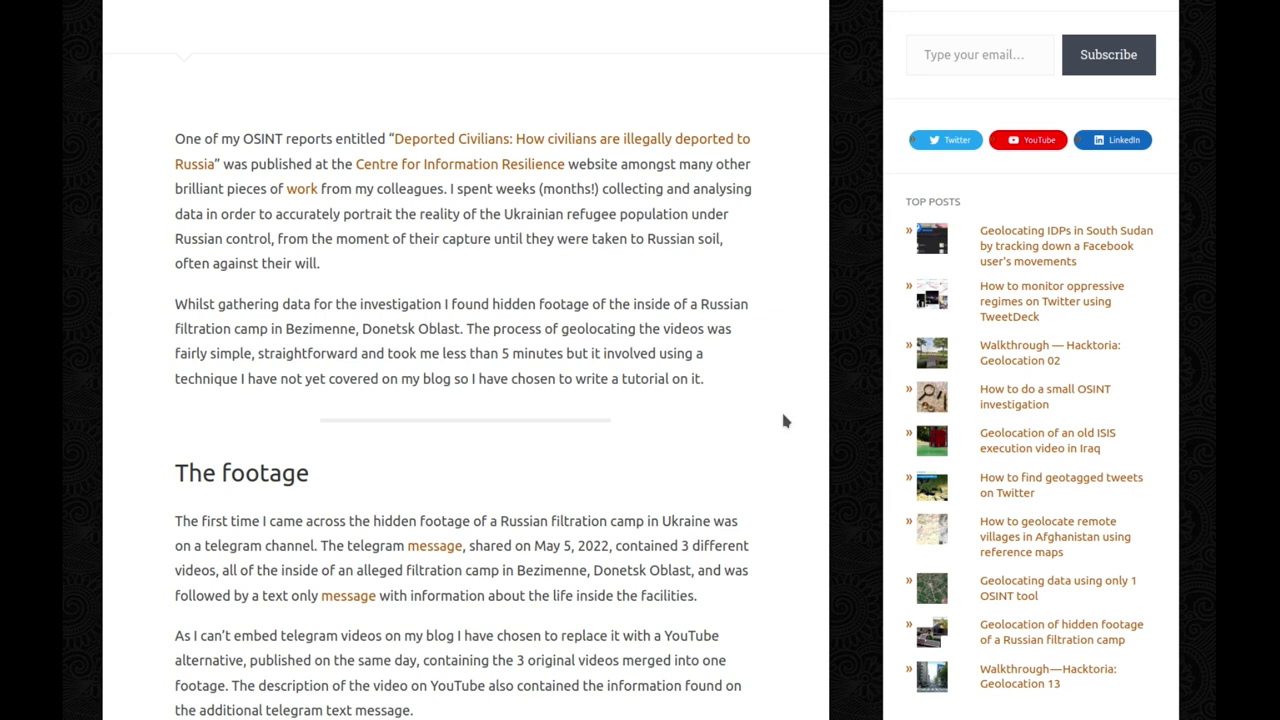
pyautogui.scroll(-4, 783, 421)
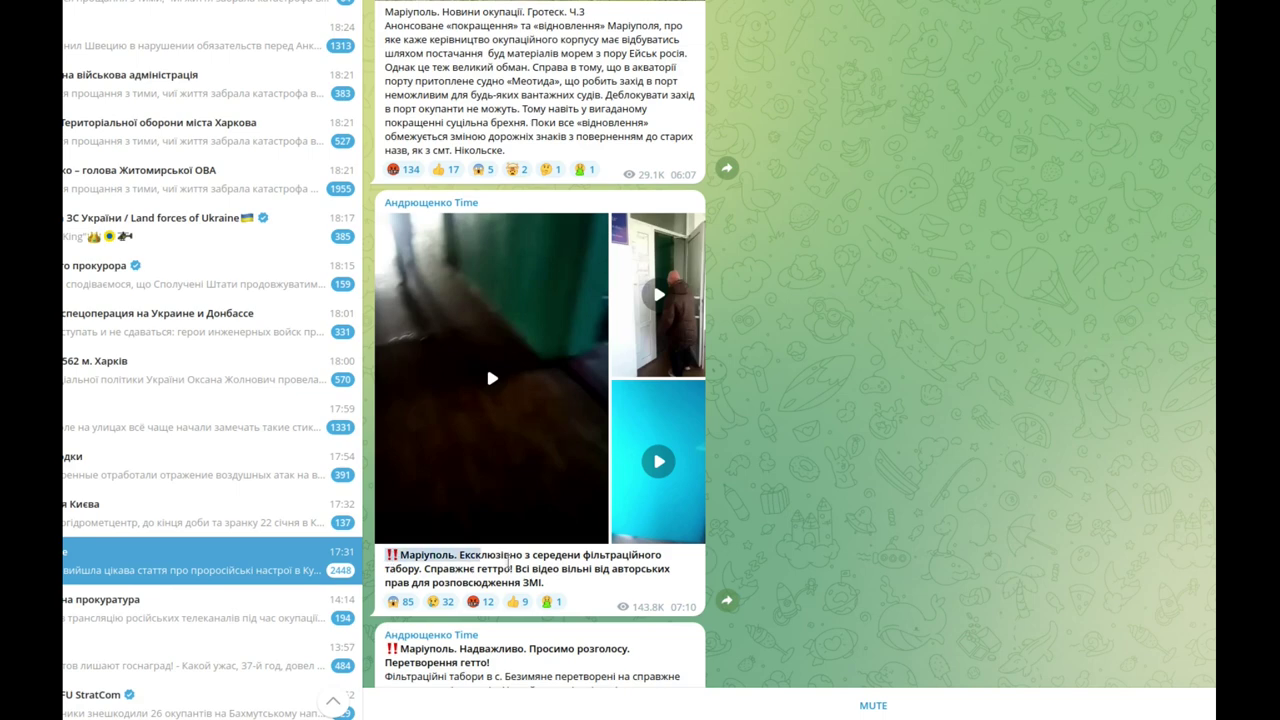
pyautogui.scroll(-6, 563, 549)
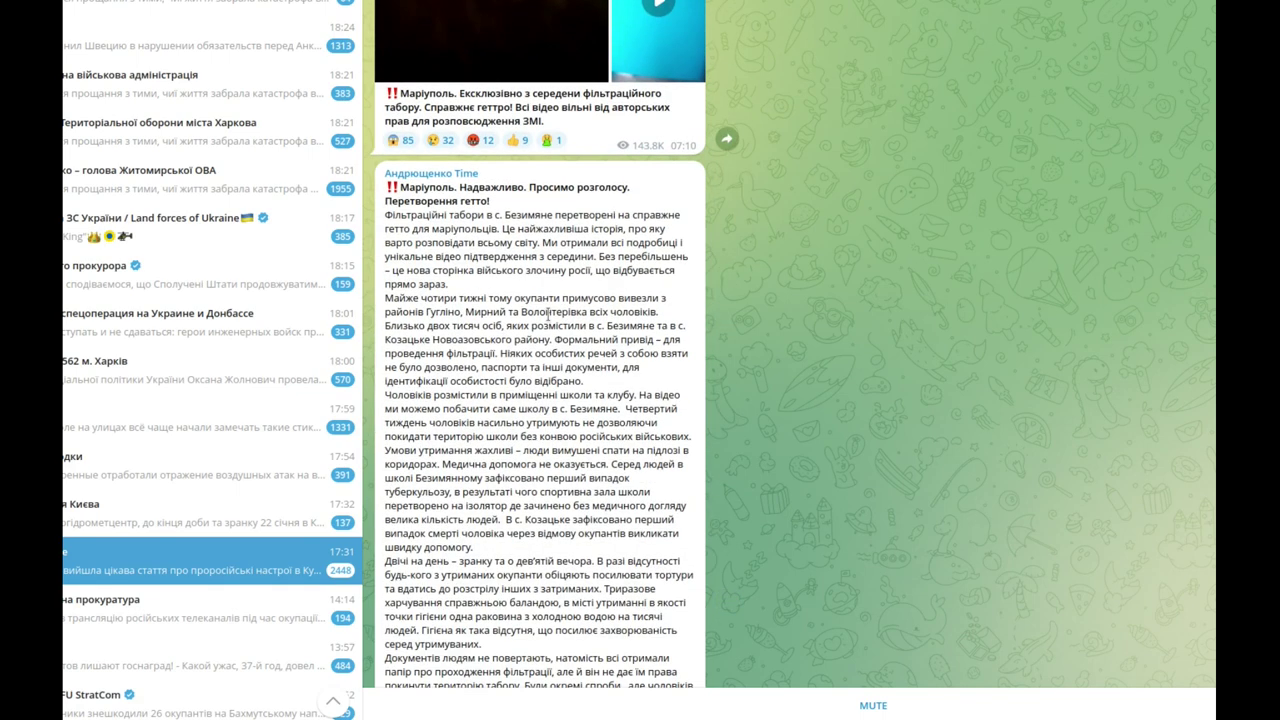
pyautogui.scroll(3, 515, 538)
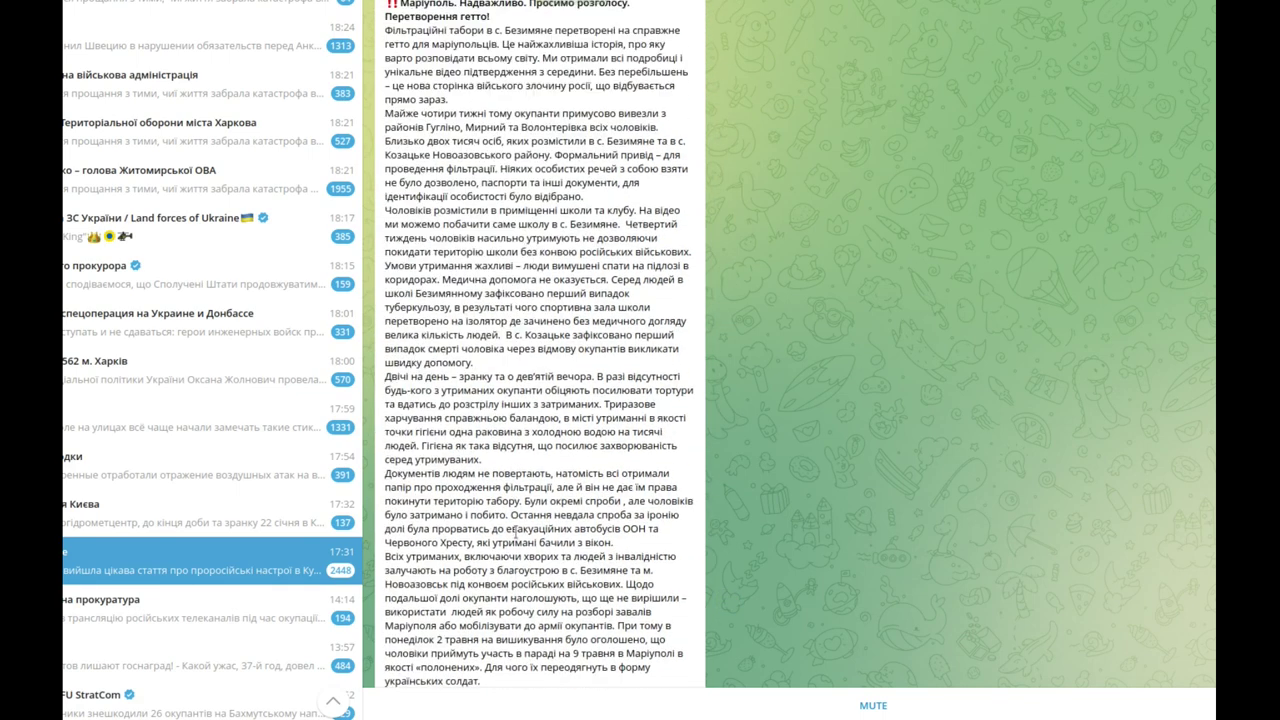
pyautogui.scroll(3, 486, 225)
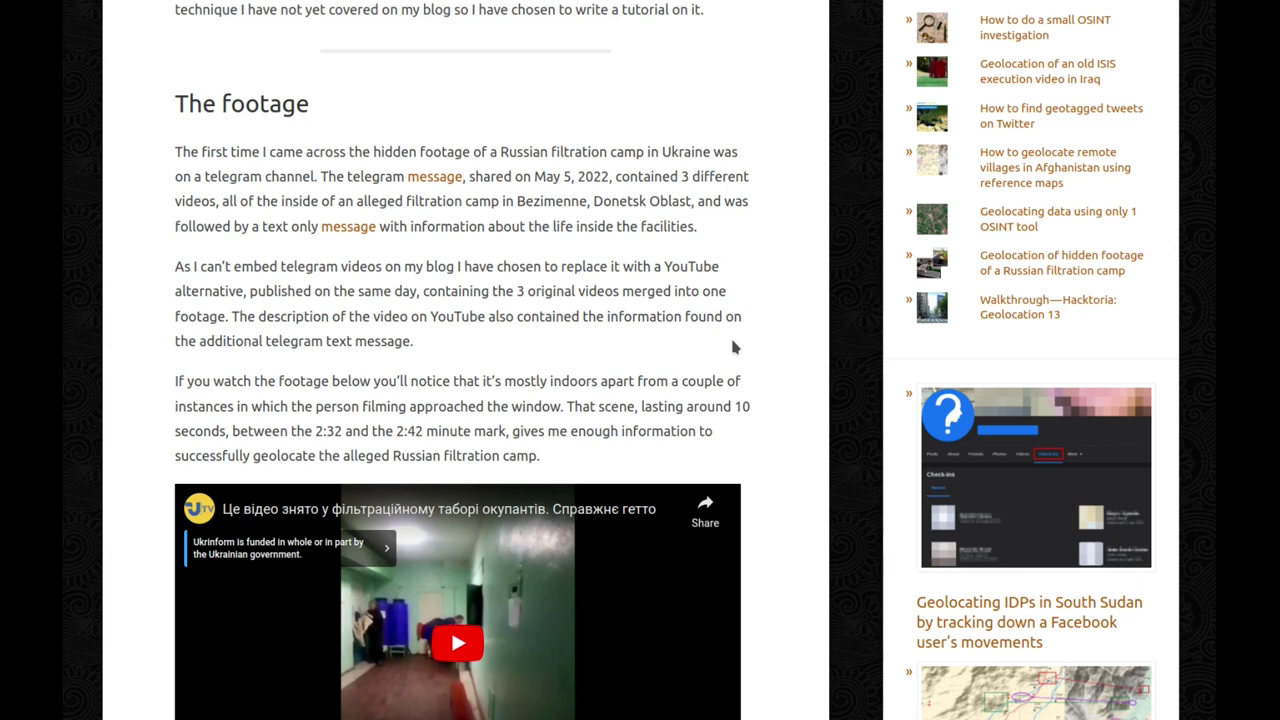
pyautogui.scroll(-1, 732, 347)
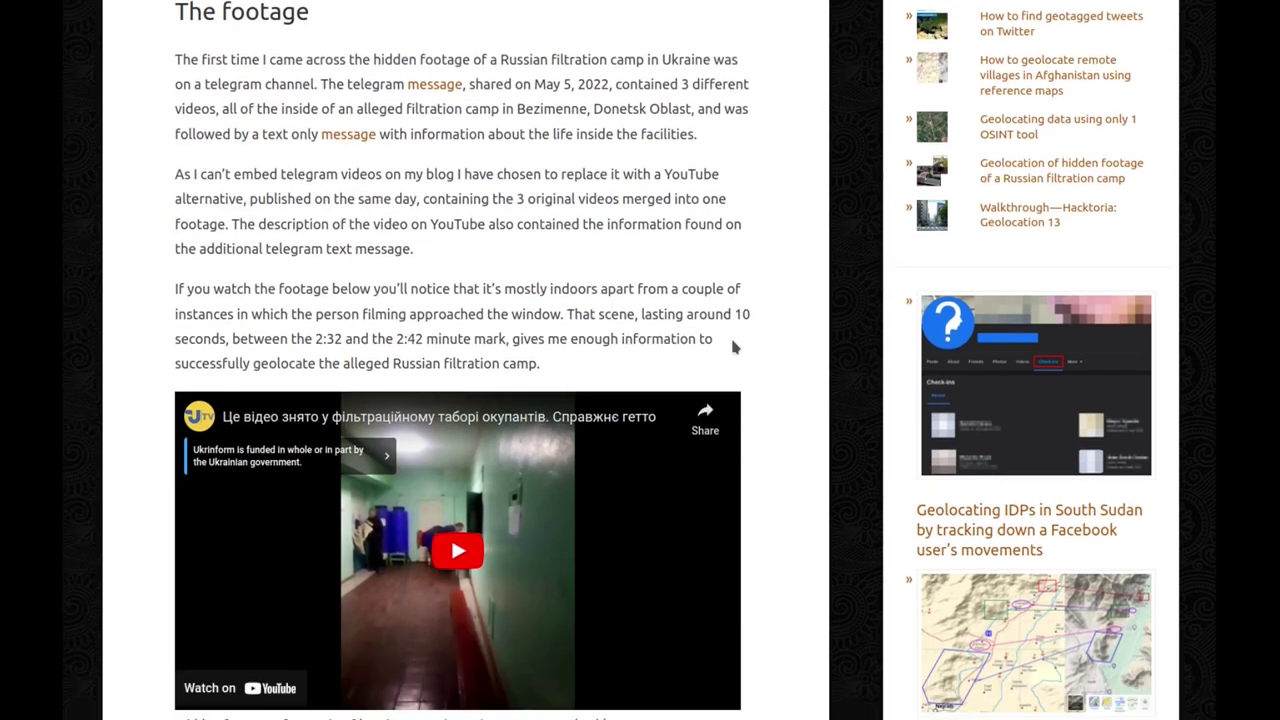
pyautogui.scroll(-1, 732, 347)
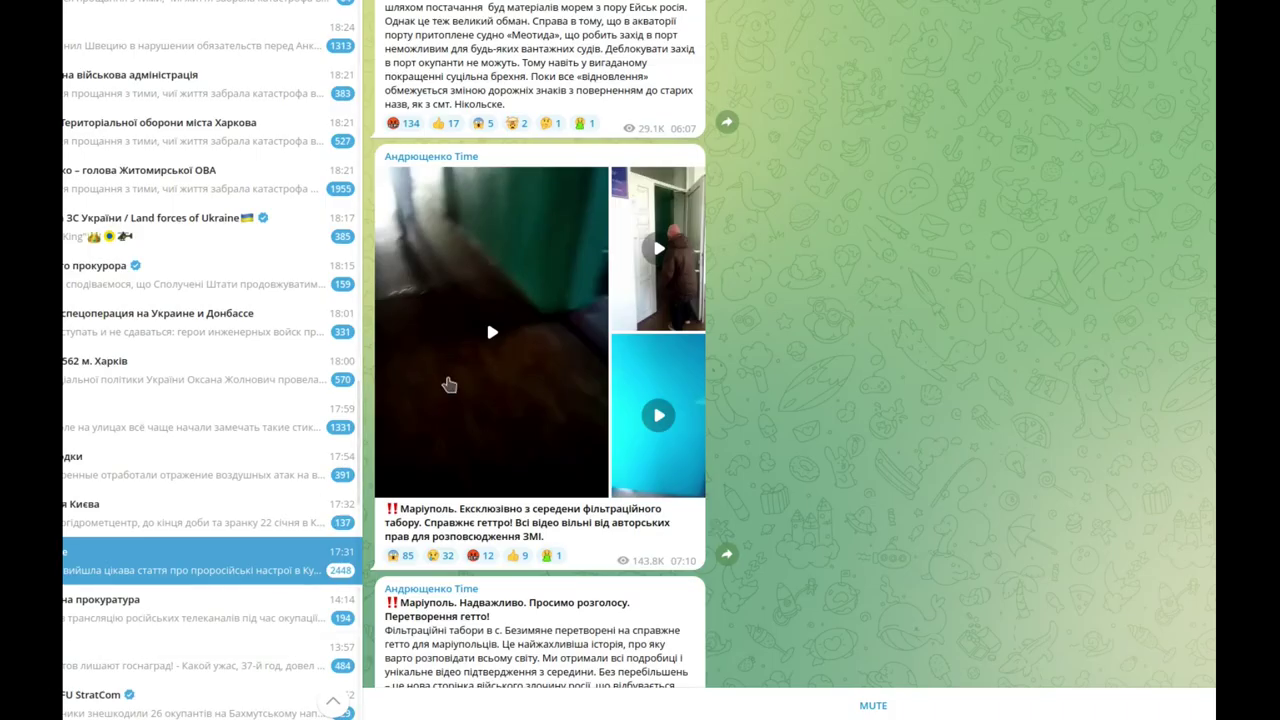
# Step: Play the first video of the Telegram post, skip ahead to the window scene near its end, and close it
pyautogui.click(486, 318)
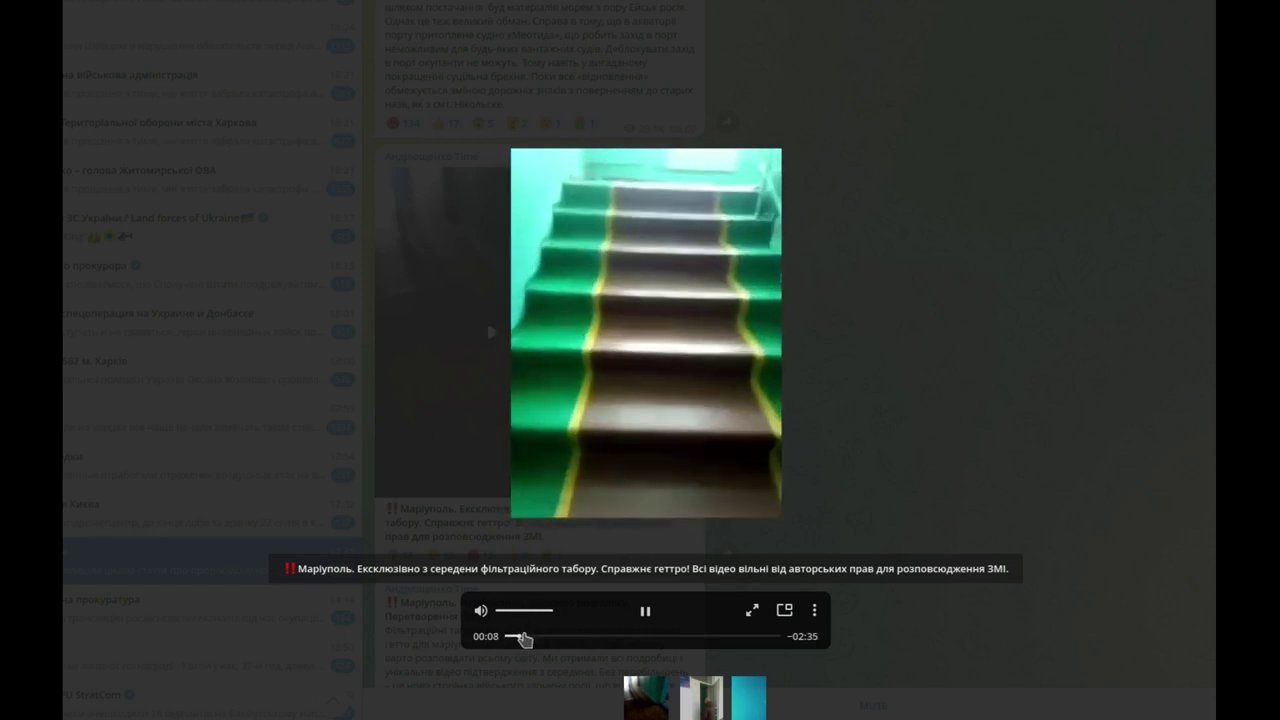
pyautogui.moveTo(557, 637); pyautogui.dragTo(613, 637)
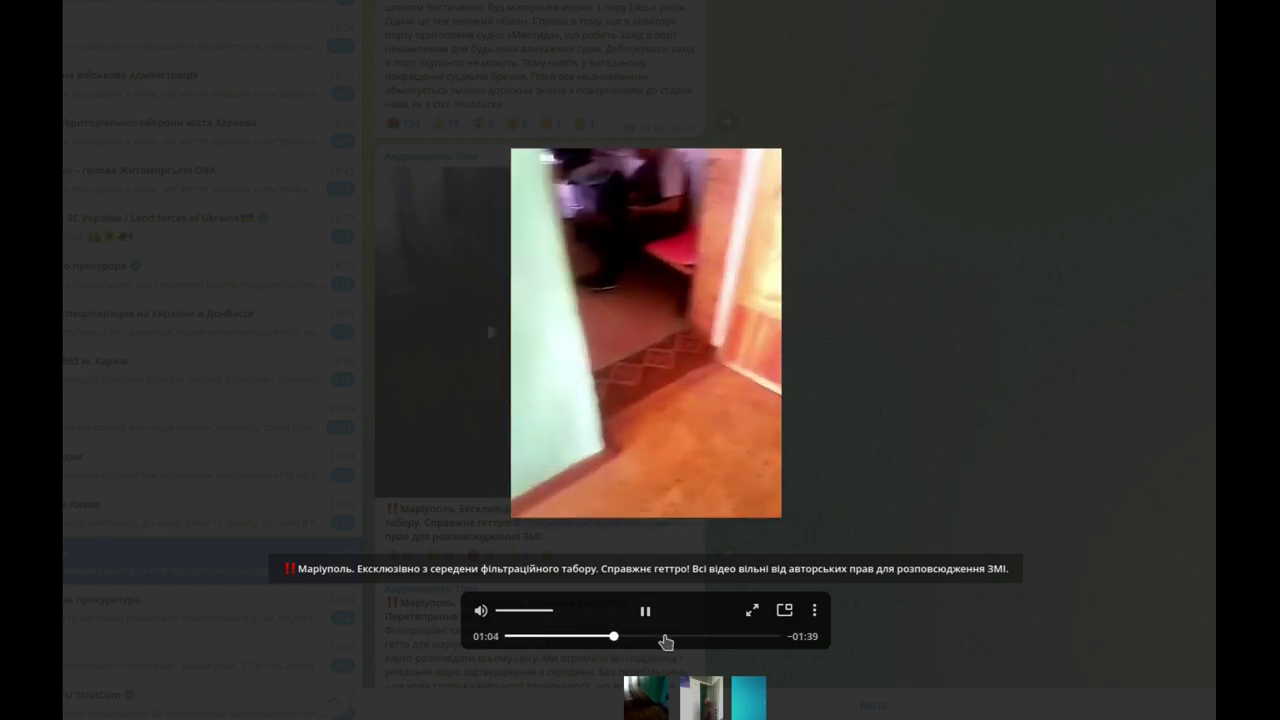
pyautogui.click(662, 637)
pyautogui.moveTo(690, 643); pyautogui.dragTo(735, 644)
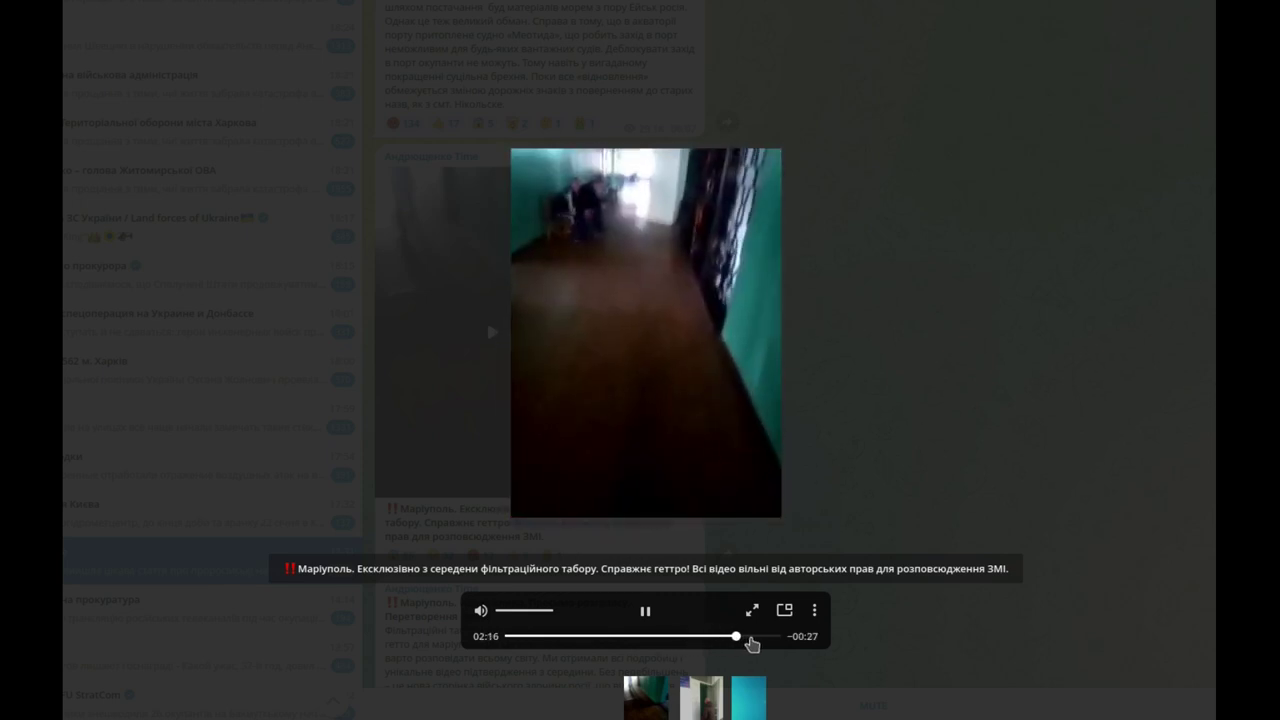
pyautogui.click(751, 641)
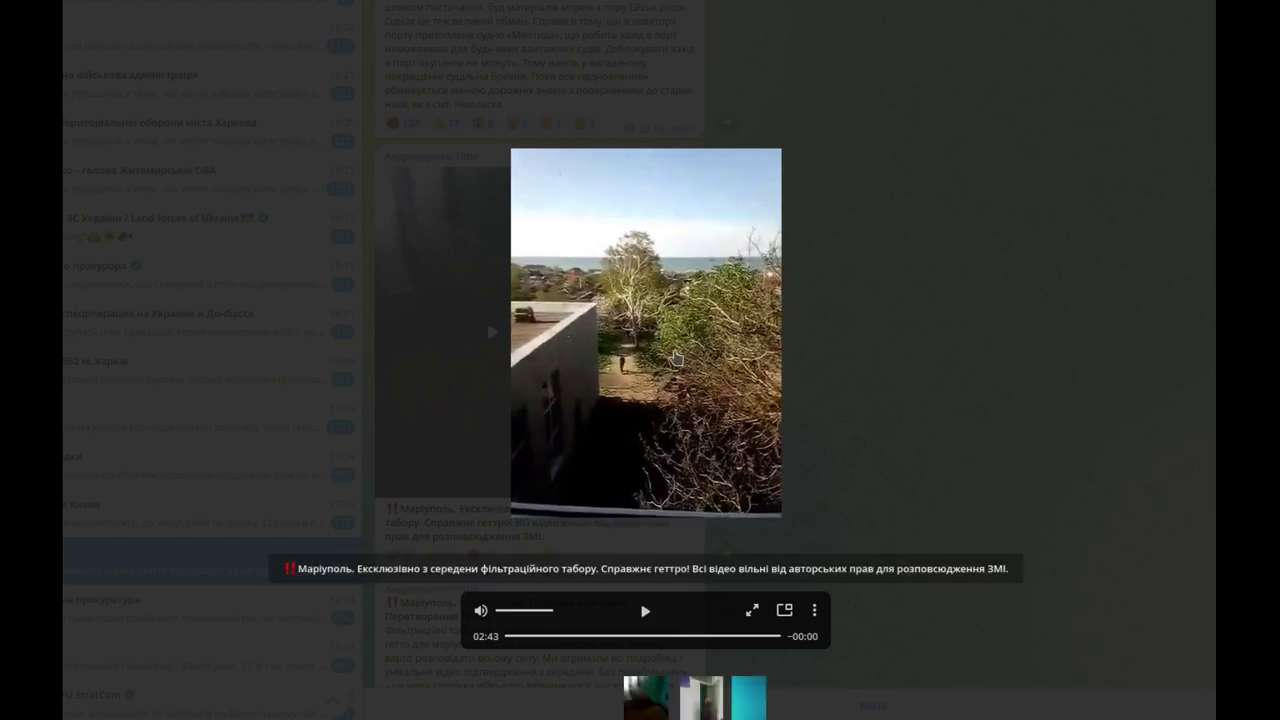
pyautogui.press('Escape')
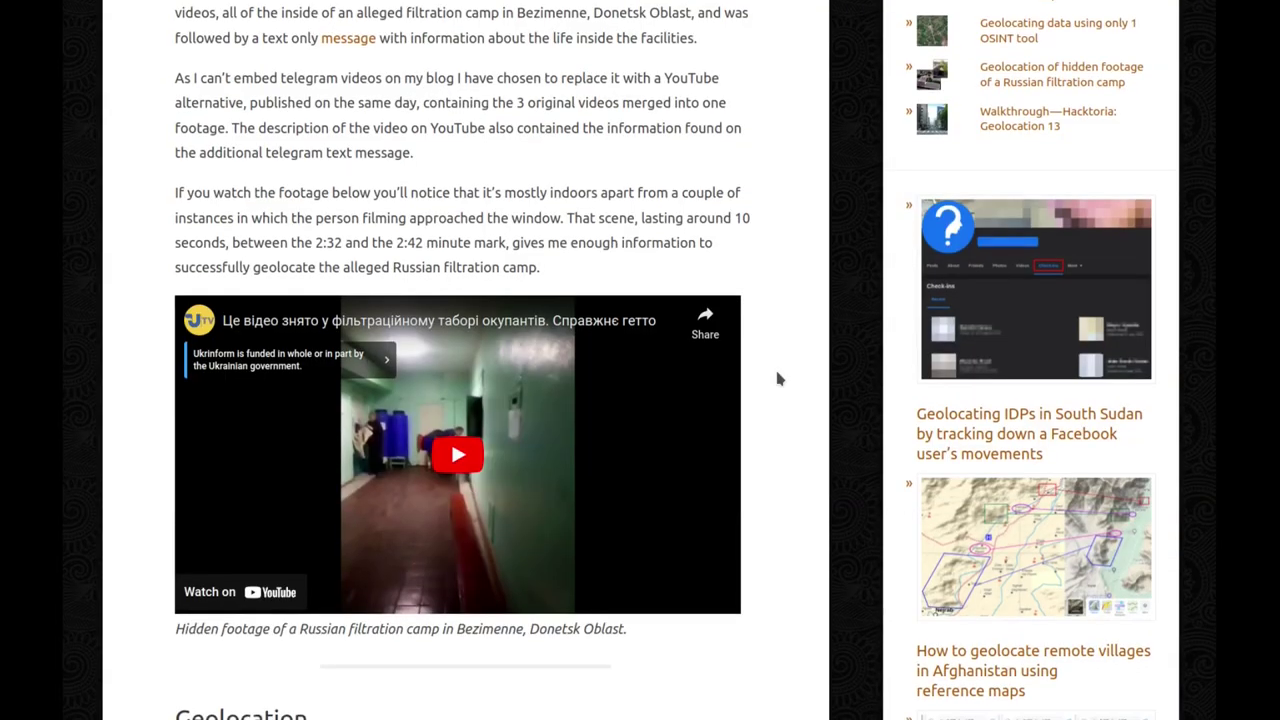
# Step: Copy the Ukrainian village name "Безимяне" from the article's Geolocation section
pyautogui.scroll(-6, 777, 373)
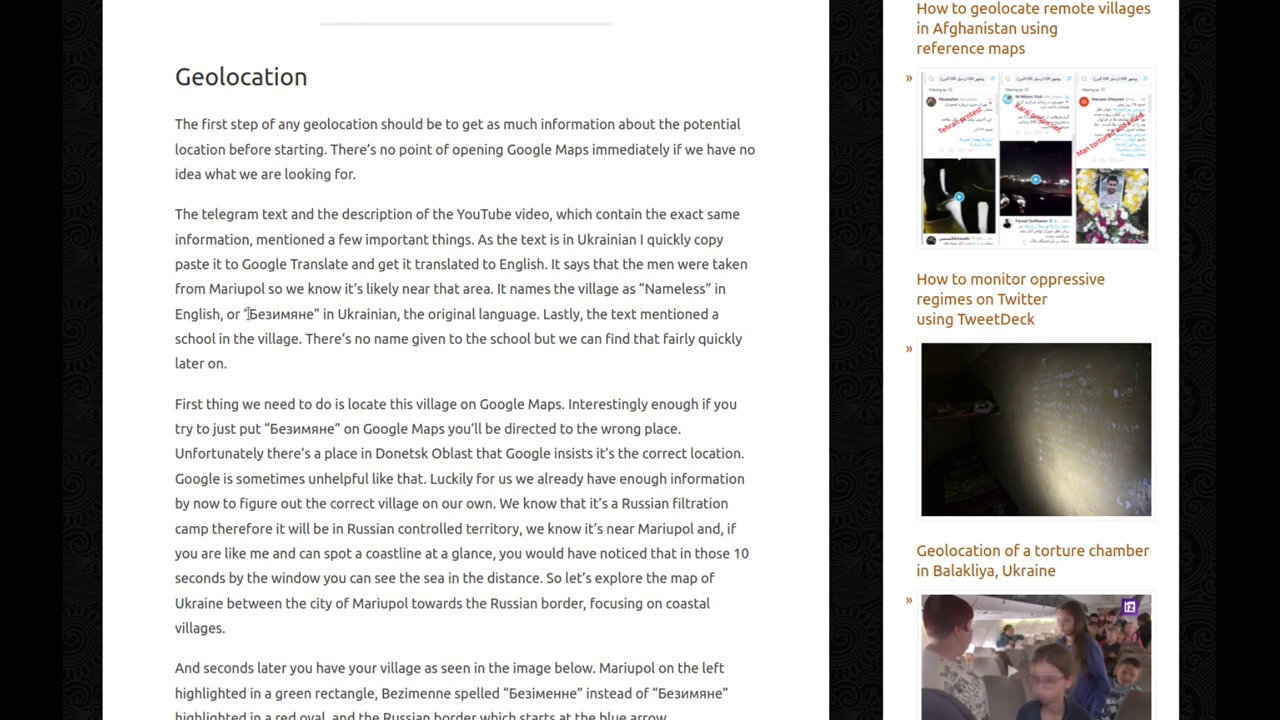
pyautogui.moveTo(248, 314); pyautogui.dragTo(318, 314)
pyautogui.click(321, 314)
pyautogui.doubleClick(303, 429)
pyautogui.rightClick(305, 434)
pyautogui.click(318, 442)
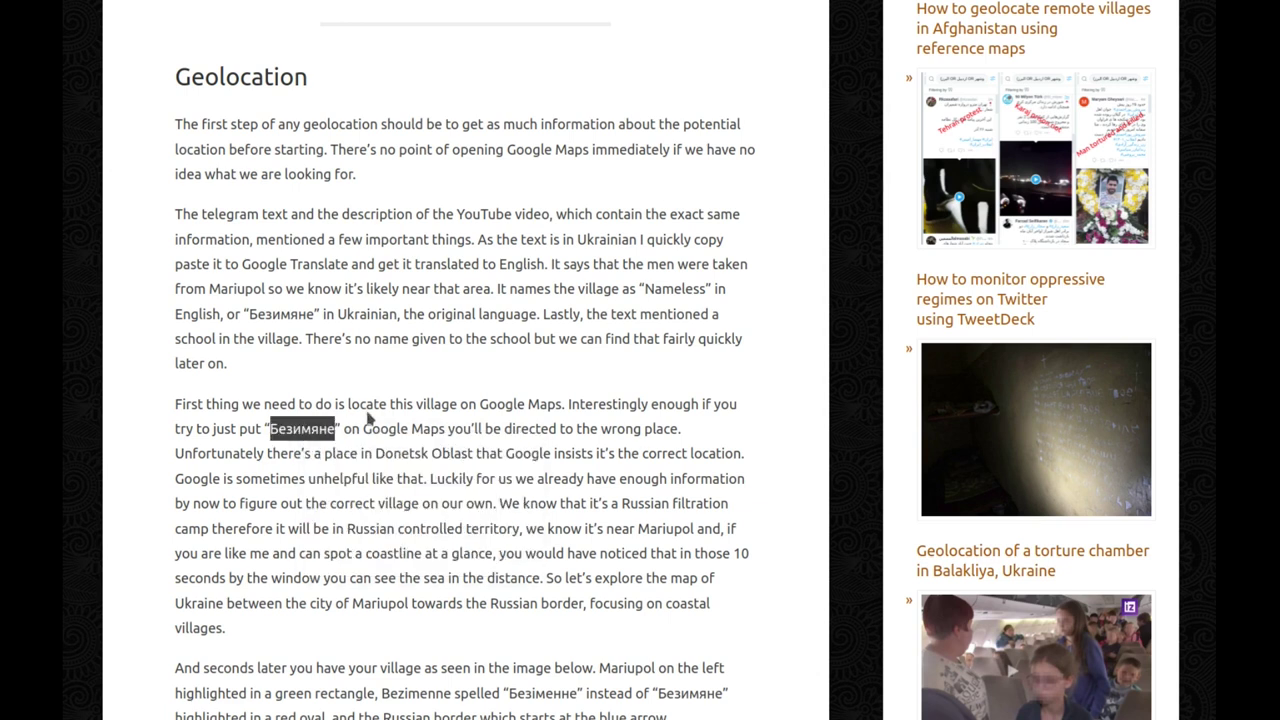
pyautogui.click(403, 426)
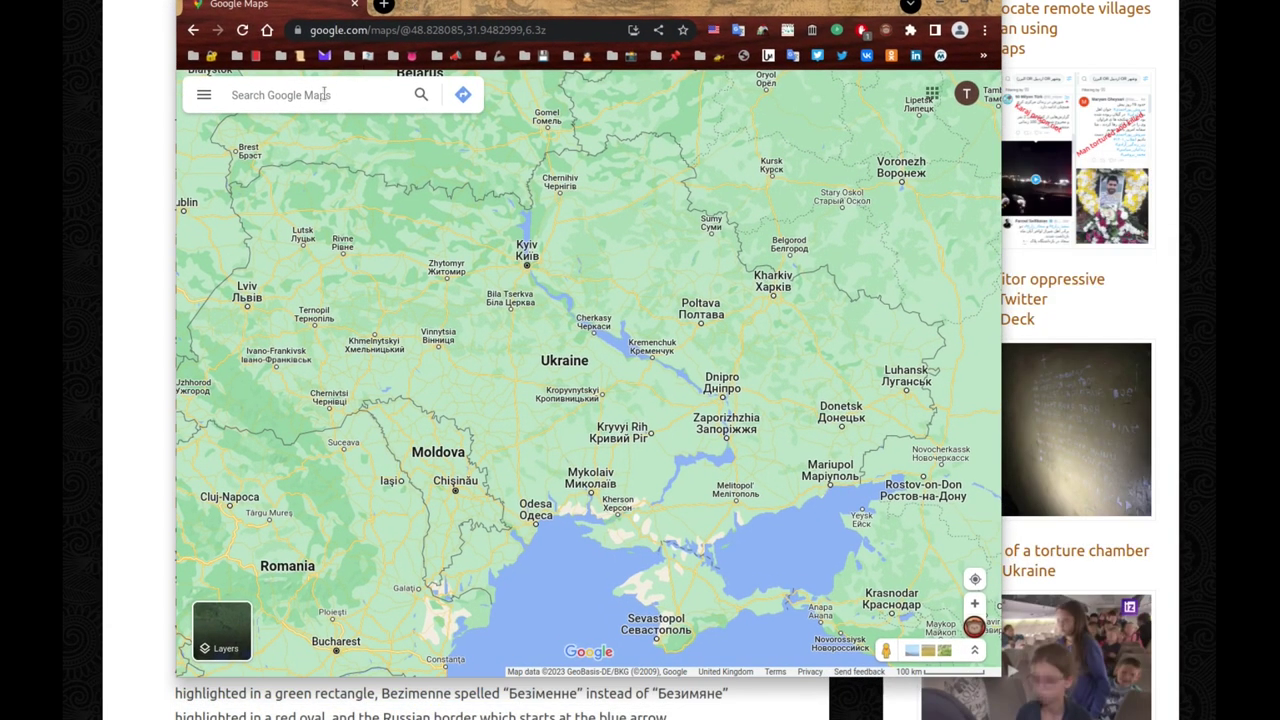
# Step: In Google Maps, search for "Безимяне", open the Bezim'yane, Donetsk Oblast suggestion, and examine where it lies in the region
pyautogui.rightClick(326, 95)
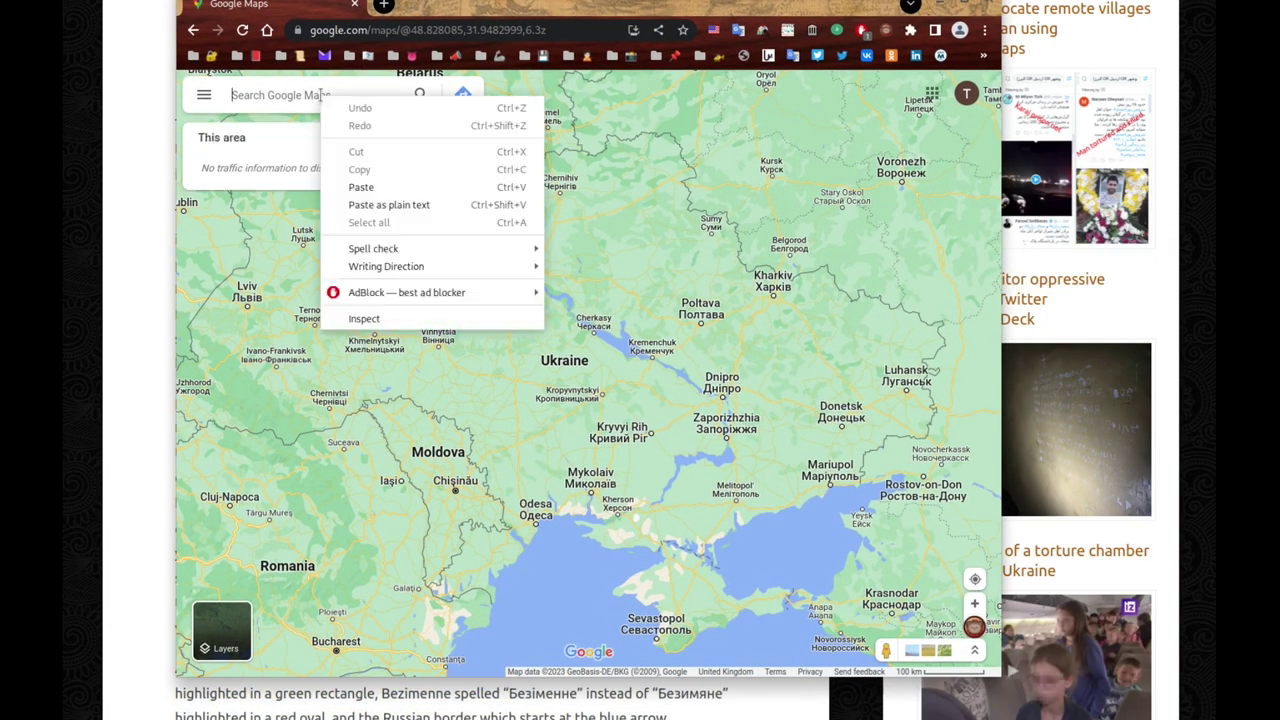
pyautogui.click(326, 95)
pyautogui.rightClick(343, 97)
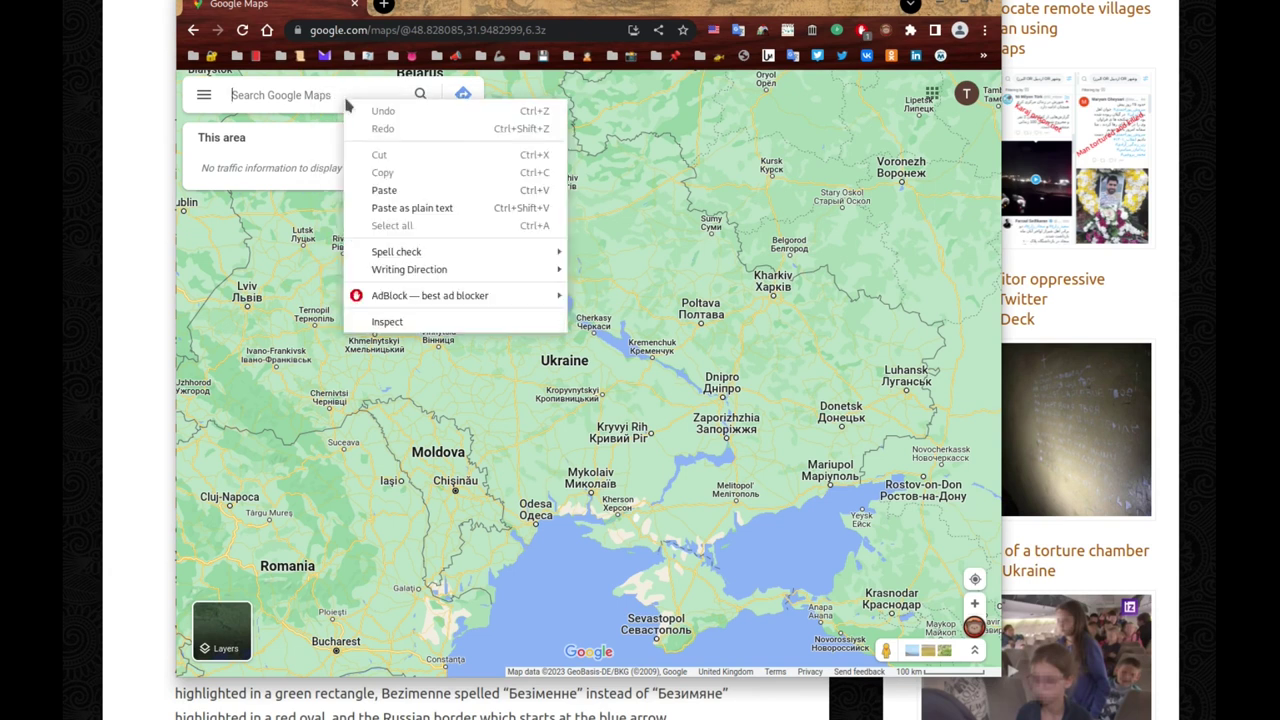
pyautogui.click(405, 205)
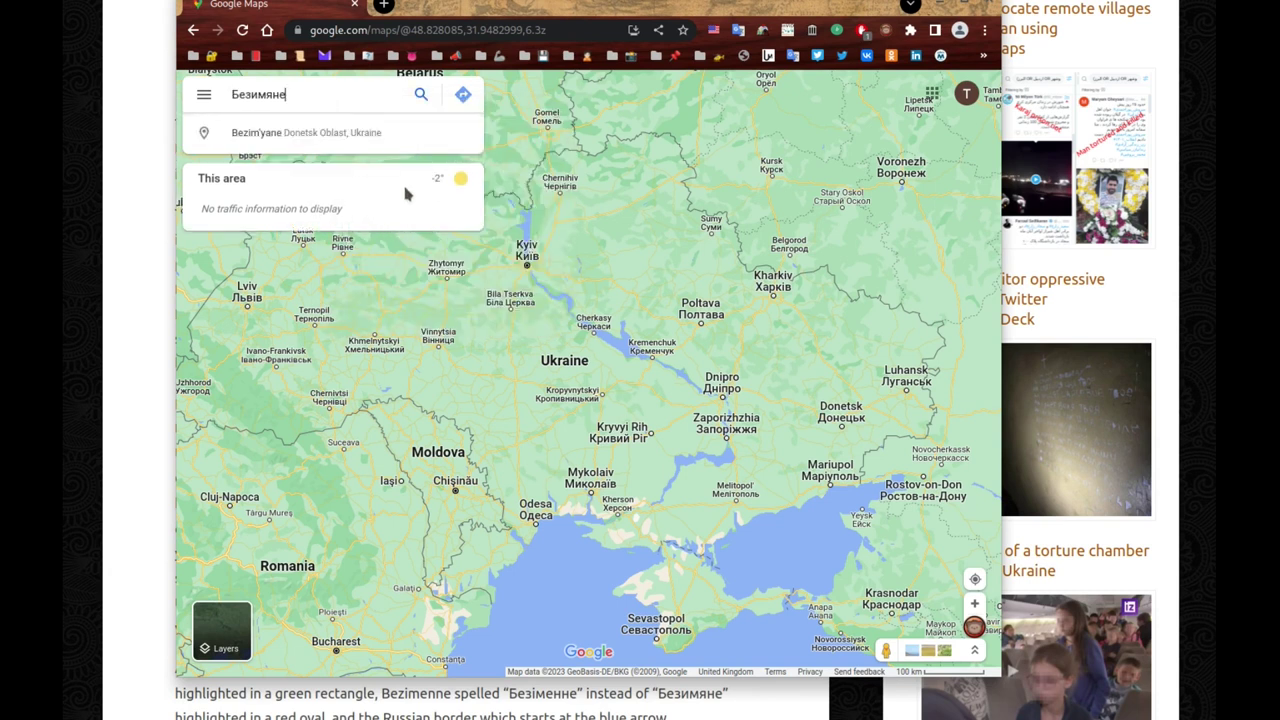
pyautogui.click(325, 137)
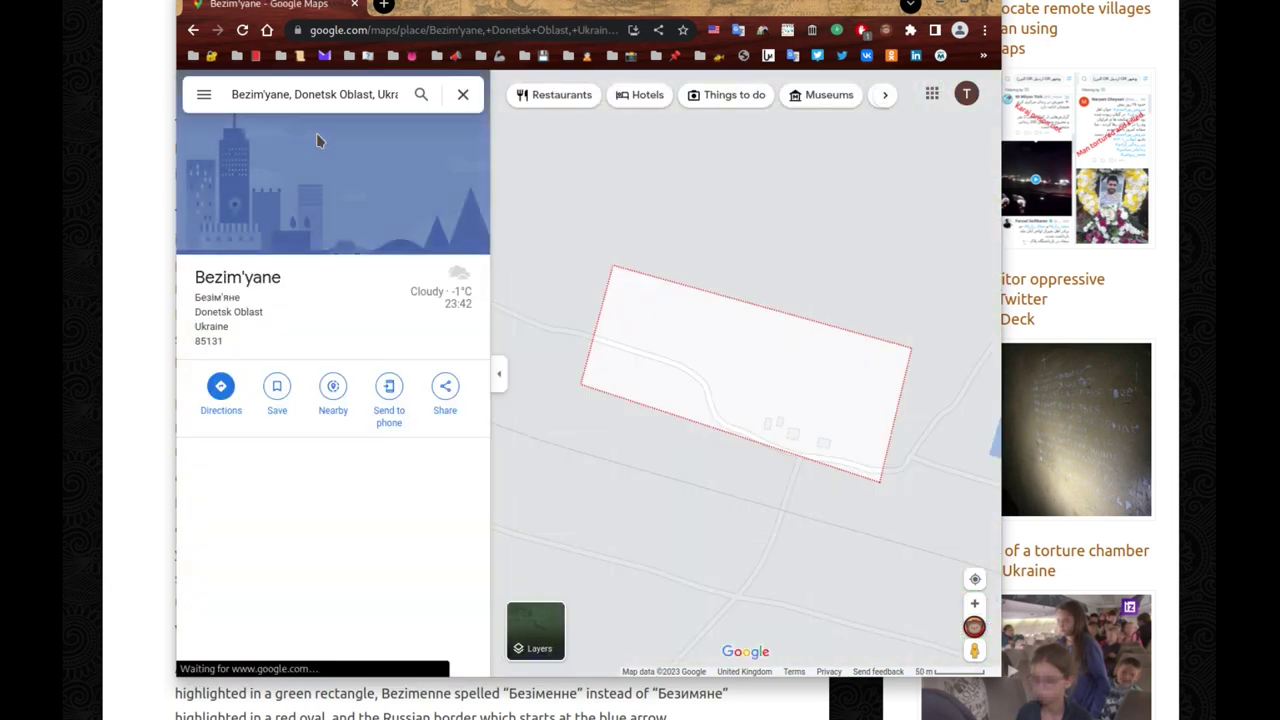
pyautogui.scroll(-10, 748, 360)
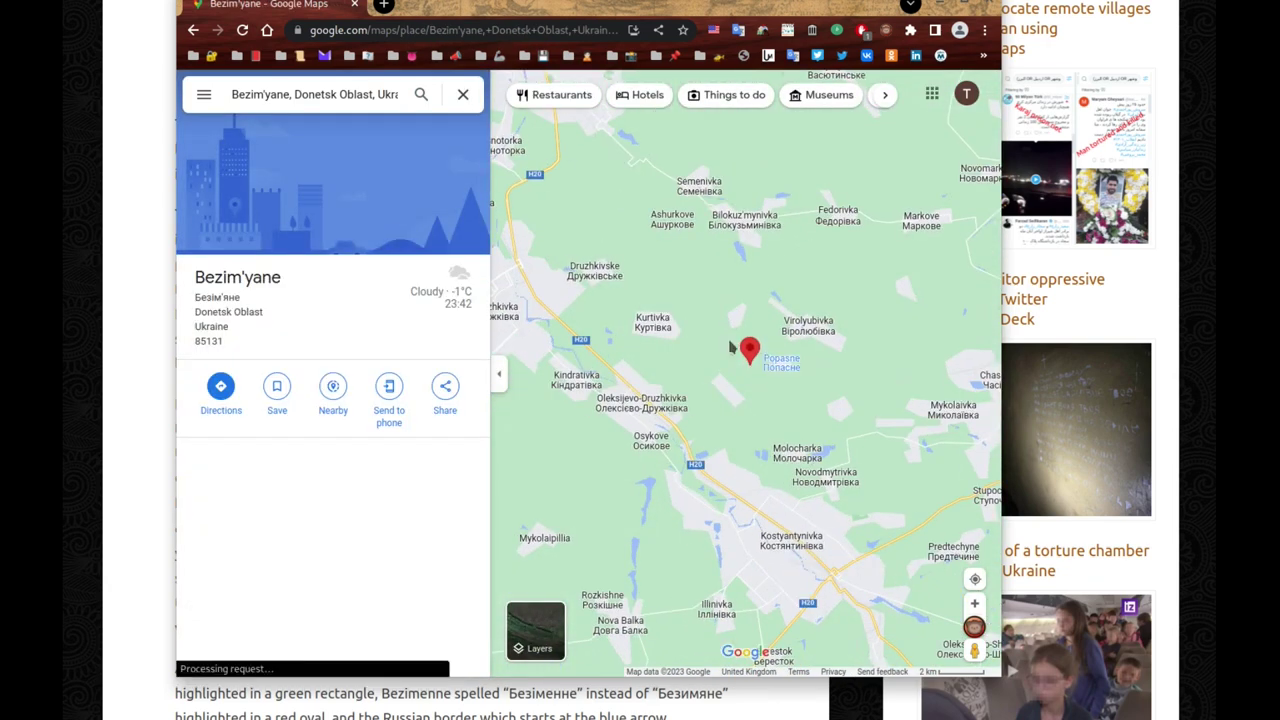
pyautogui.scroll(-5, 748, 365)
pyautogui.scroll(-5, 742, 349)
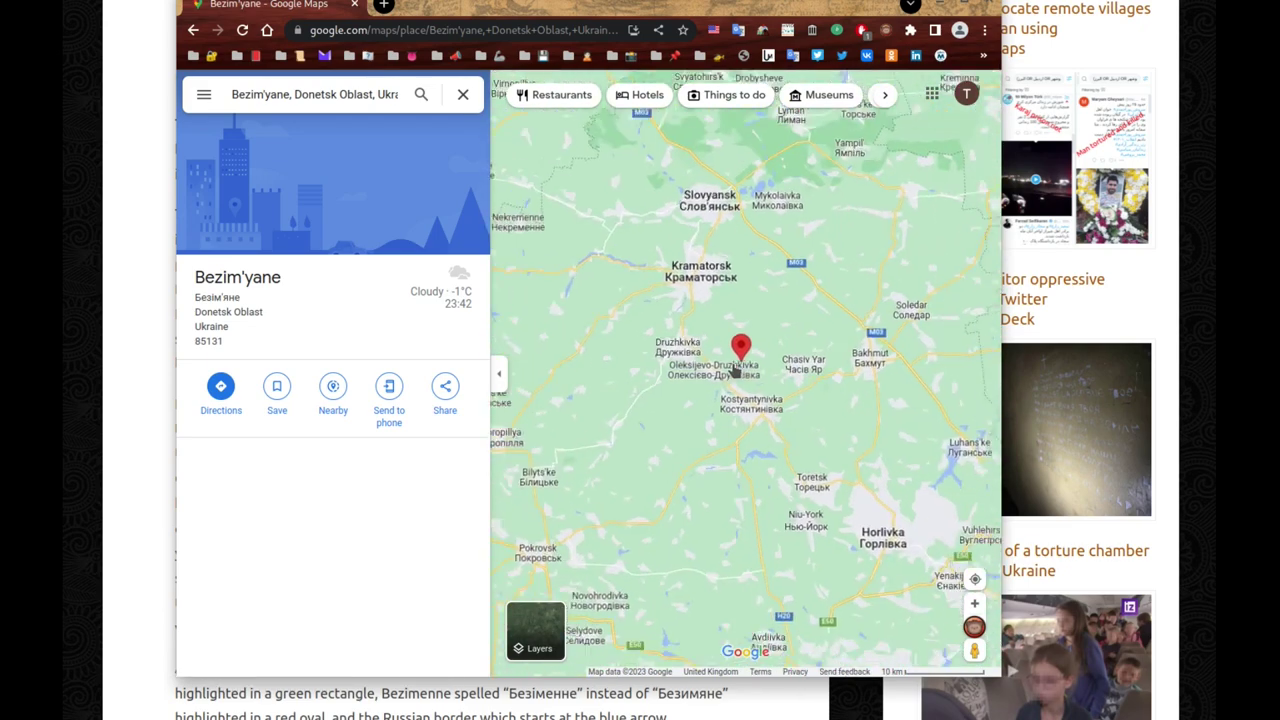
pyautogui.scroll(-3, 700, 345)
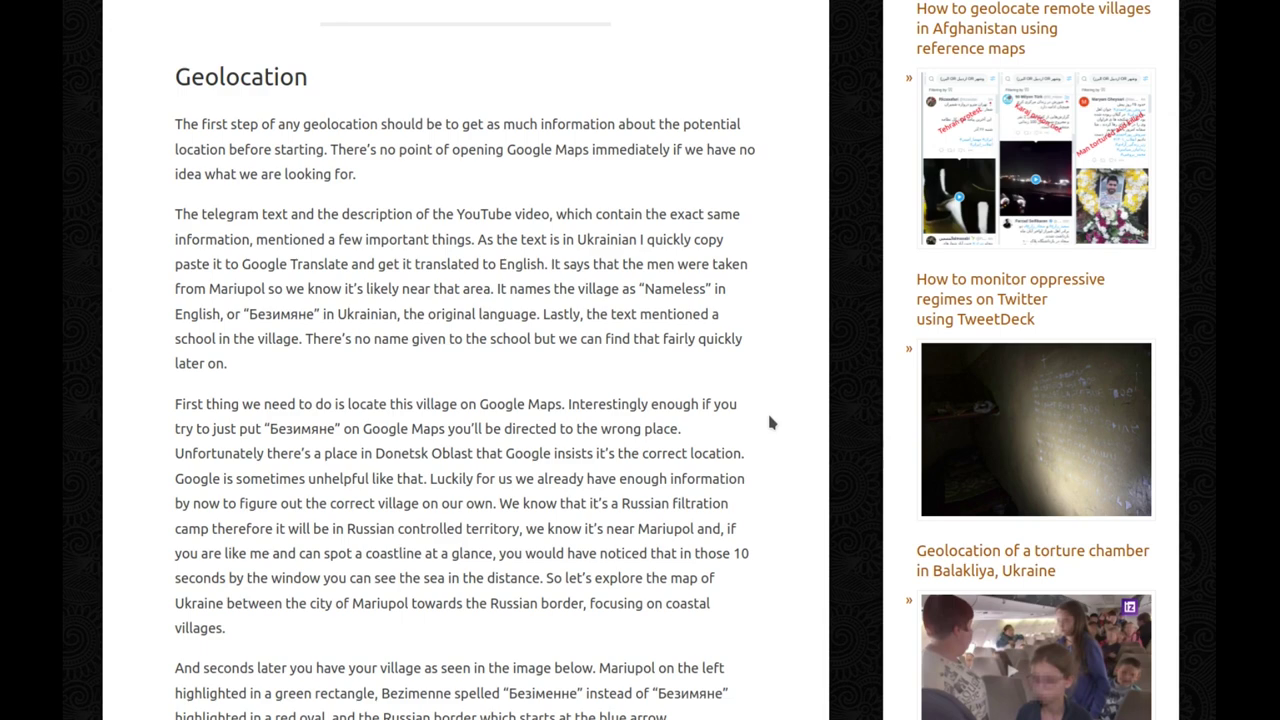
# Step: Reopen the first Telegram video, pause the window scene at 02:36 and 02:37 to examine the coastline, and close it
pyautogui.scroll(-1, 770, 421)
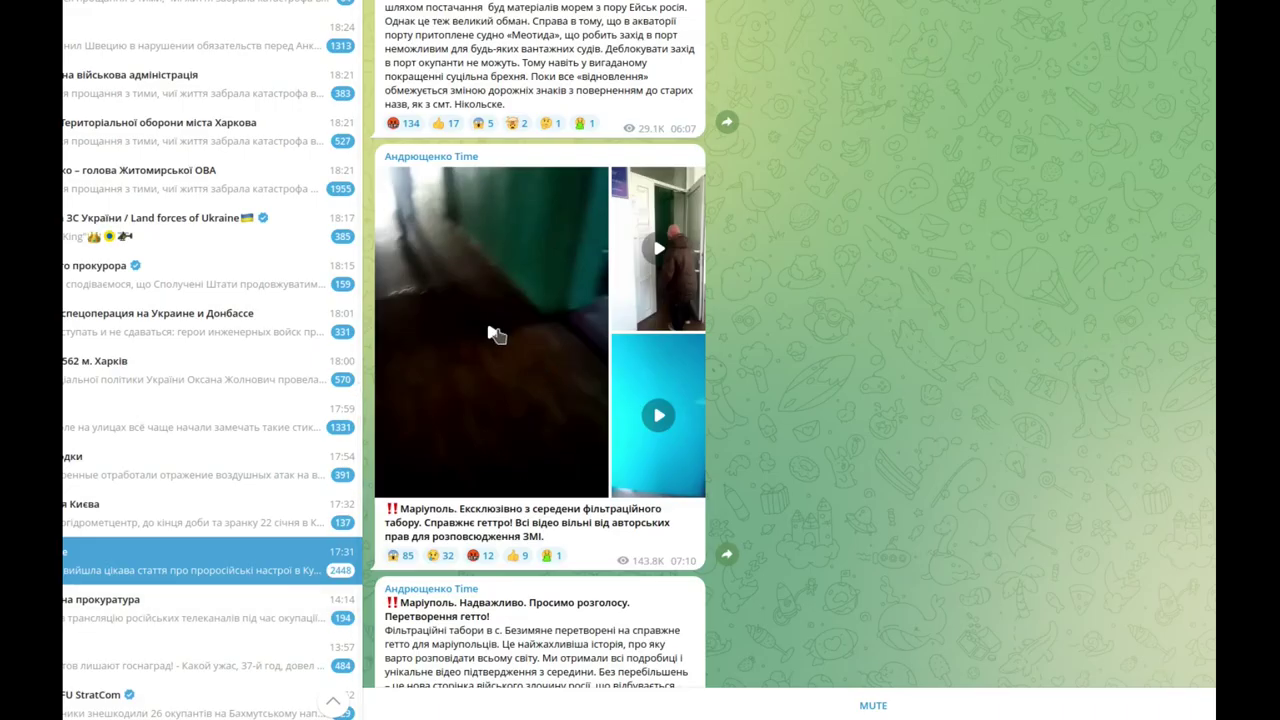
pyautogui.click(493, 333)
pyautogui.click(753, 636)
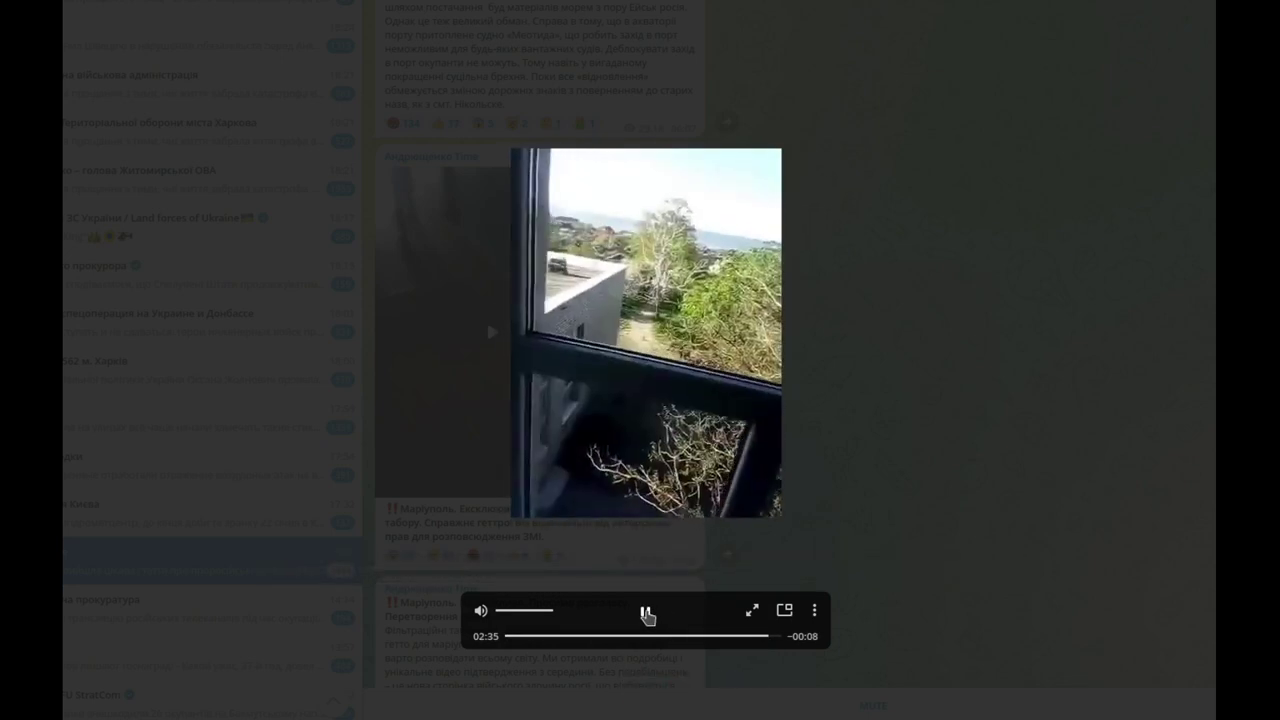
pyautogui.click(645, 613)
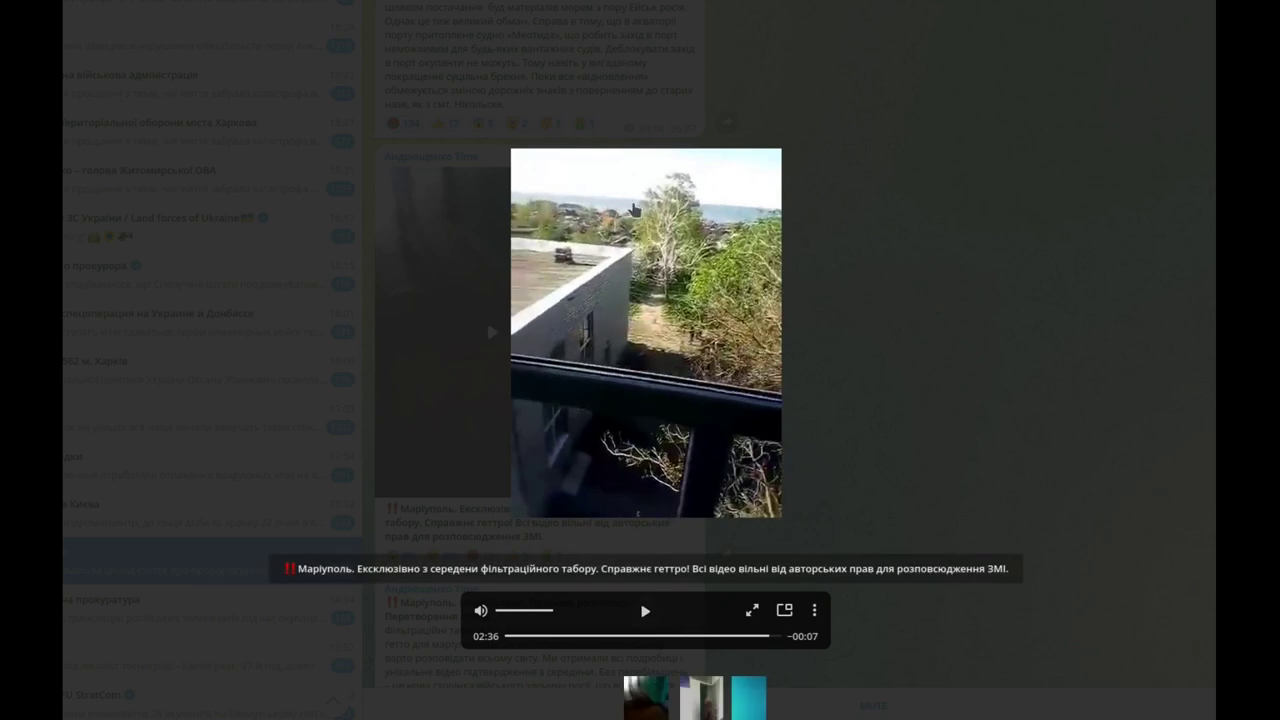
pyautogui.click(646, 612)
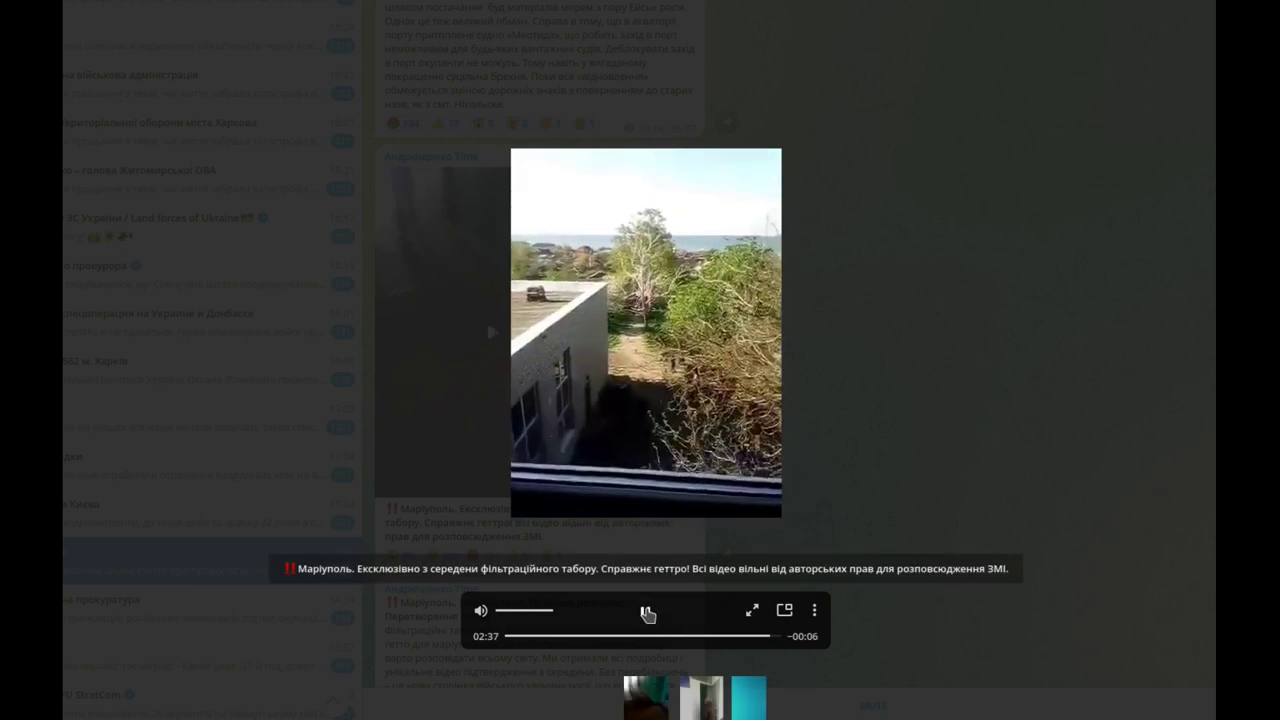
pyautogui.click(646, 613)
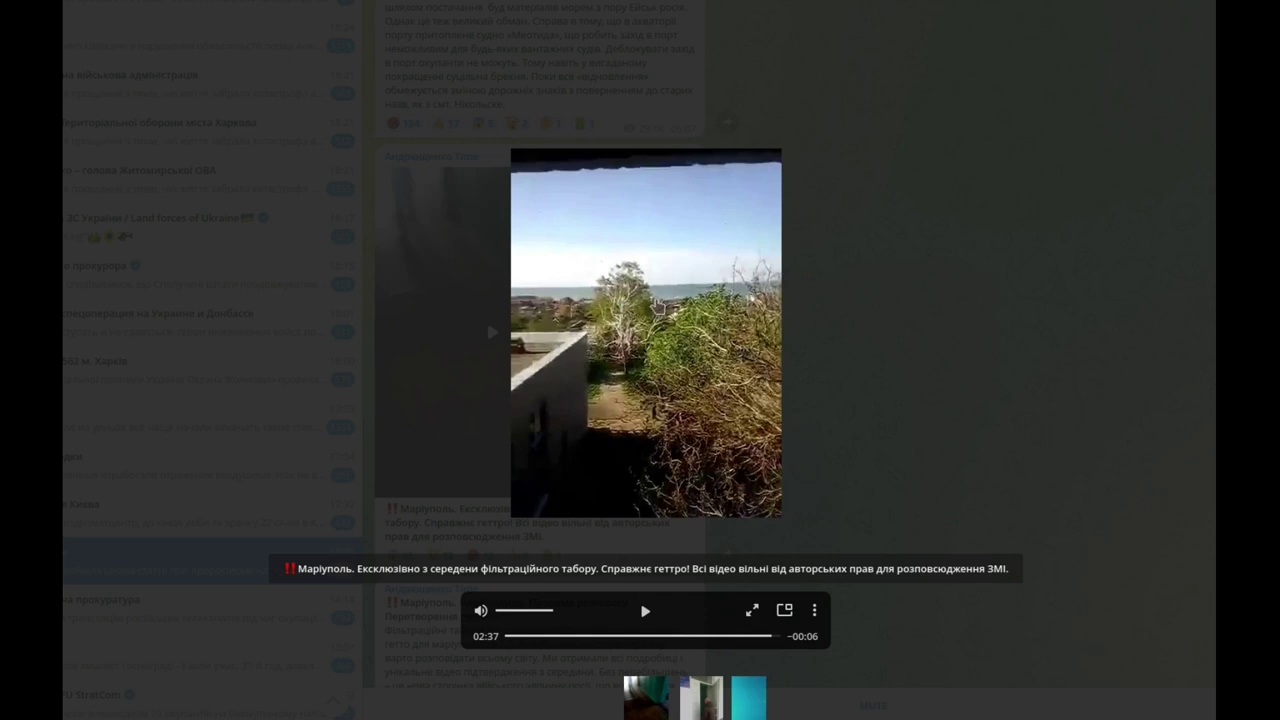
pyautogui.press('Escape')
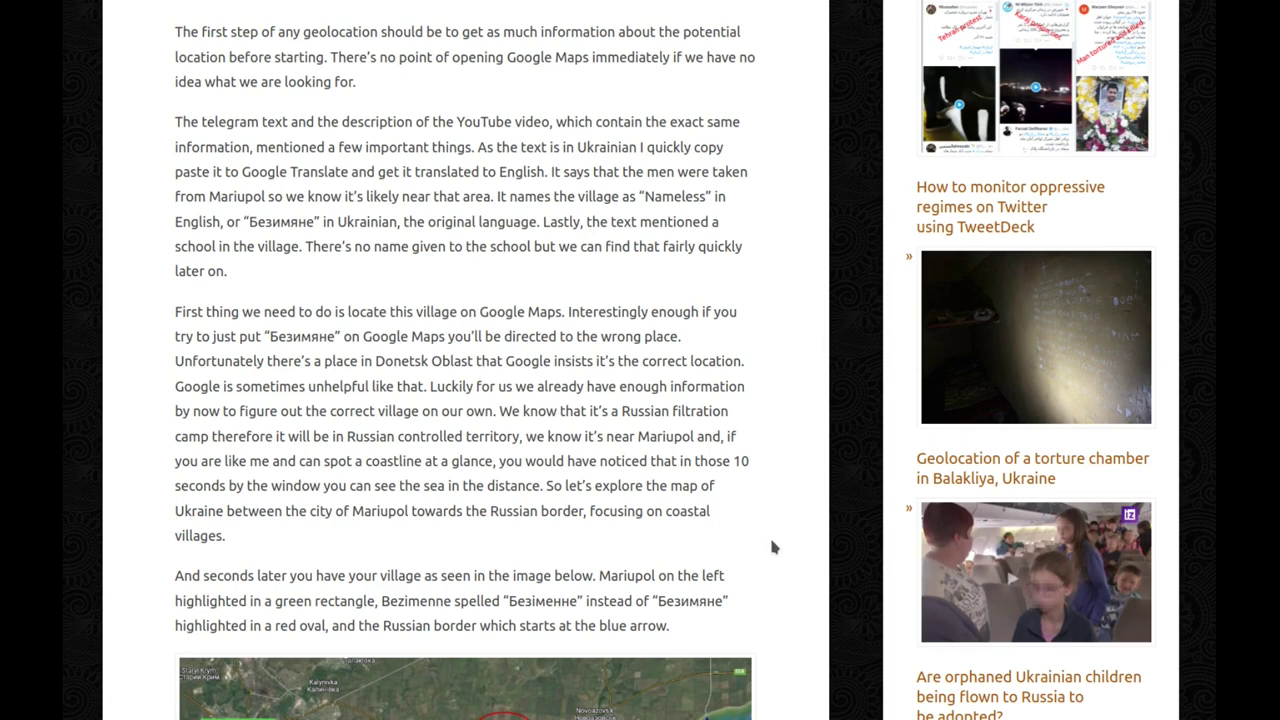
# Step: Compare the spellings "Безіменне" and "Безимяне" in the article paragraph above the Mariupol coast map
pyautogui.scroll(-3, 772, 546)
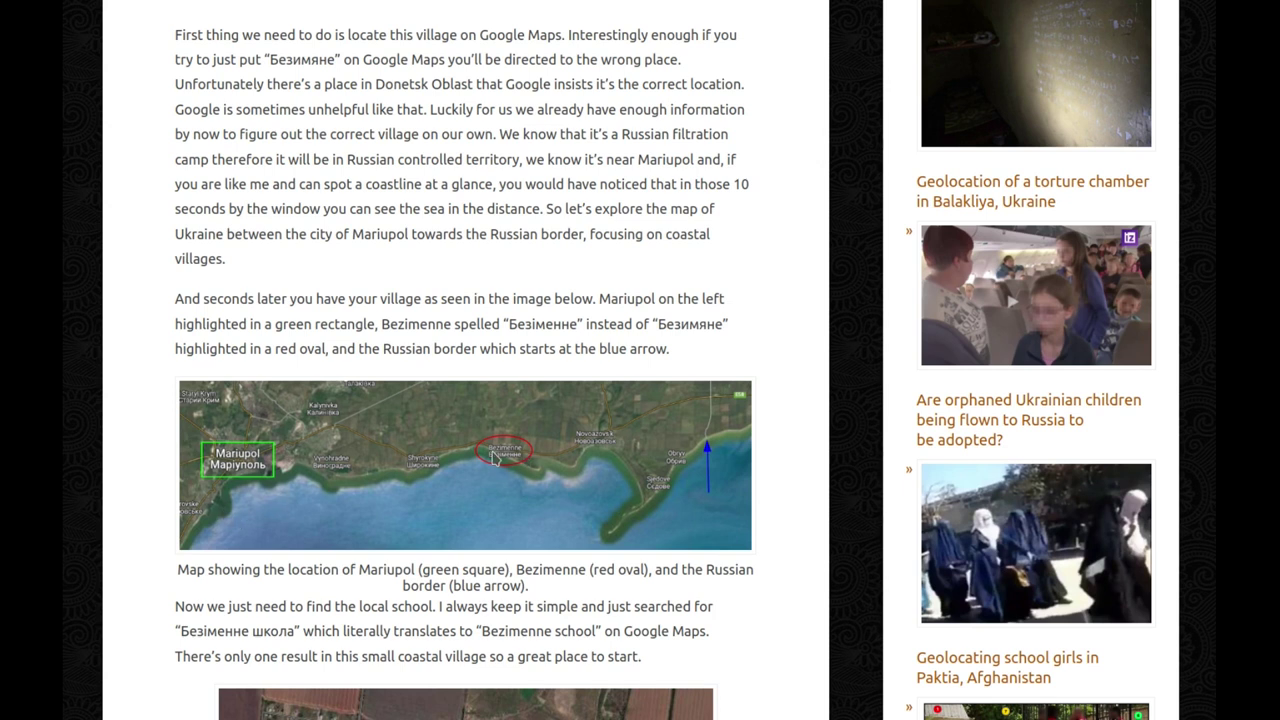
pyautogui.doubleClick(517, 324)
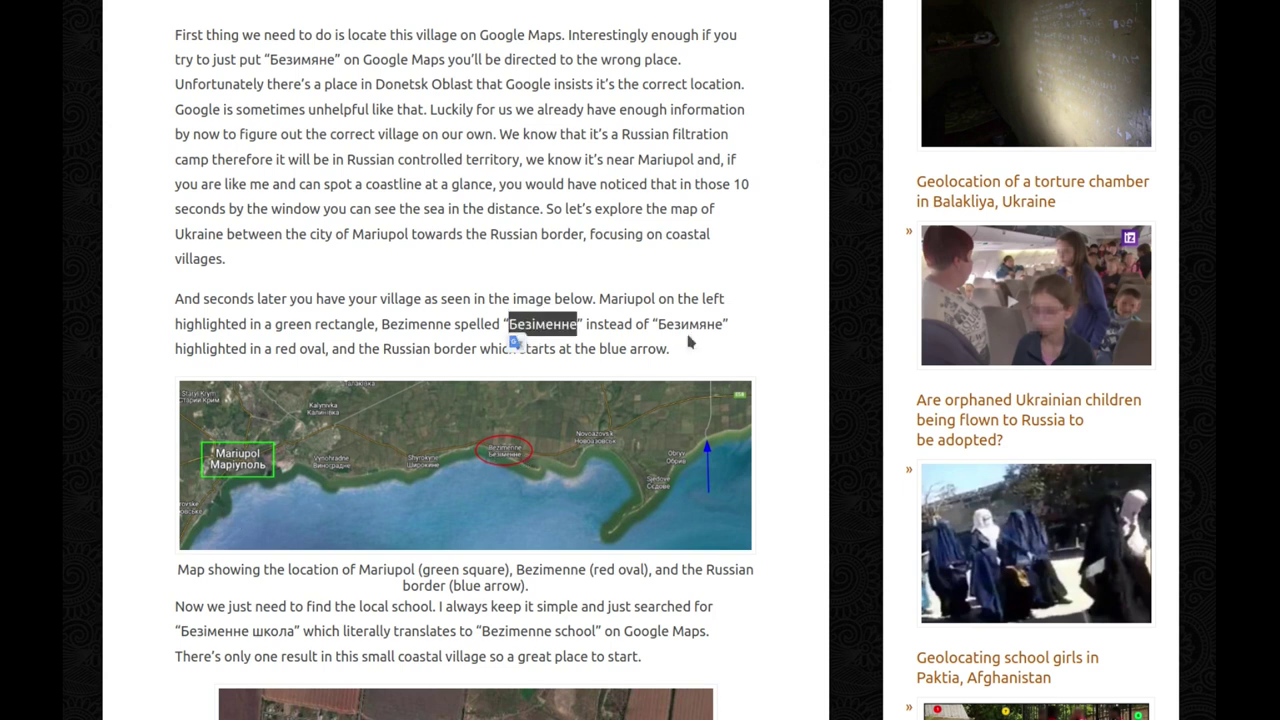
pyautogui.doubleClick(690, 324)
pyautogui.click(573, 326)
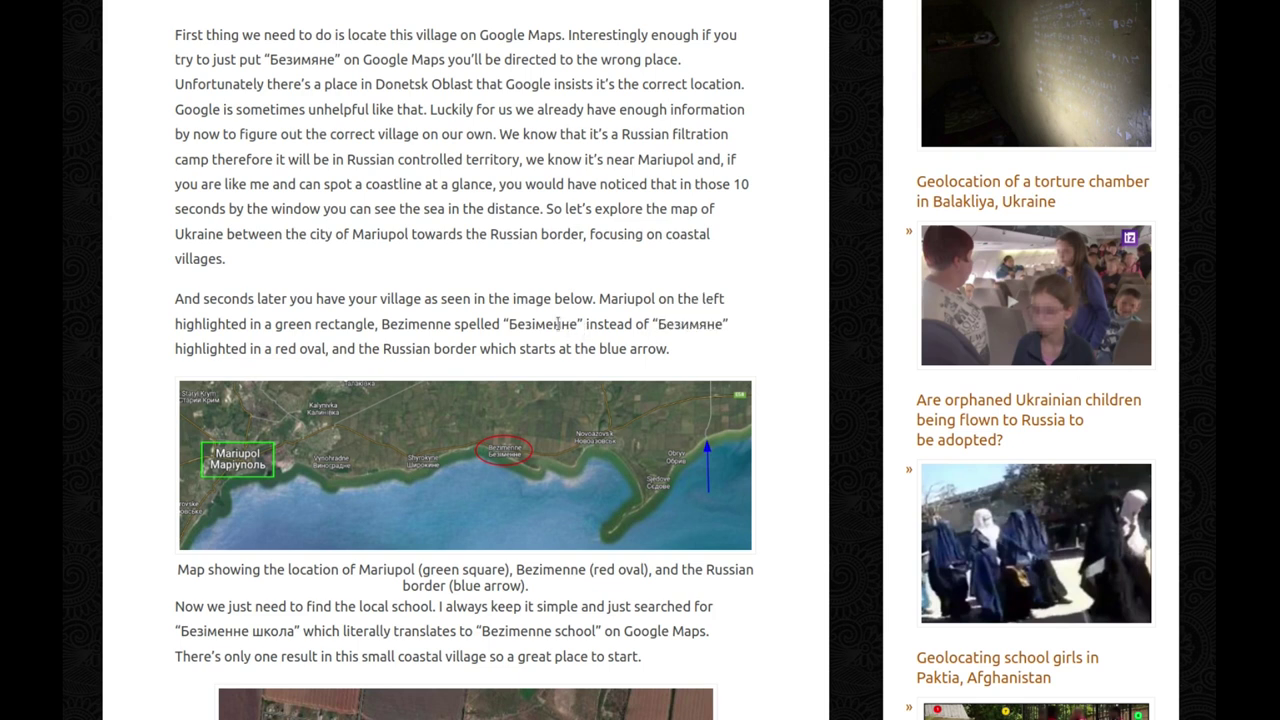
pyautogui.moveTo(555, 324); pyautogui.dragTo(566, 326)
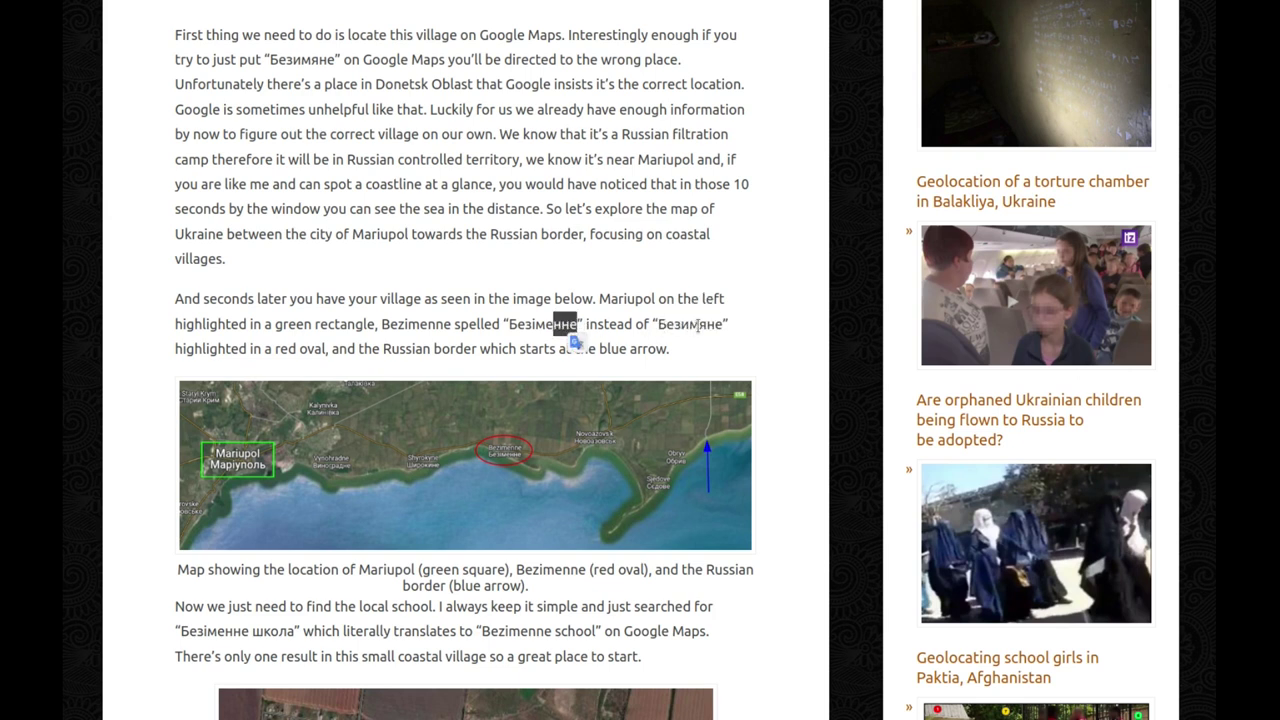
pyautogui.moveTo(699, 326); pyautogui.dragTo(714, 326)
pyautogui.click(660, 327)
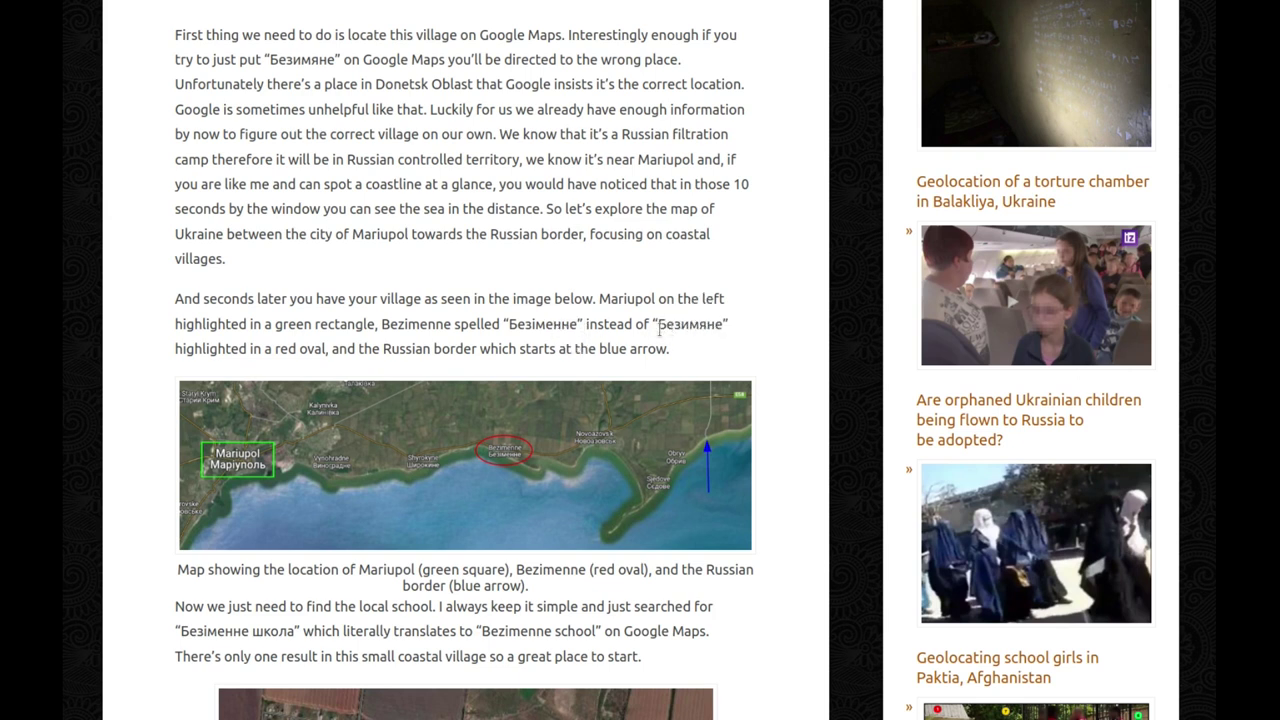
pyautogui.doubleClick(561, 324)
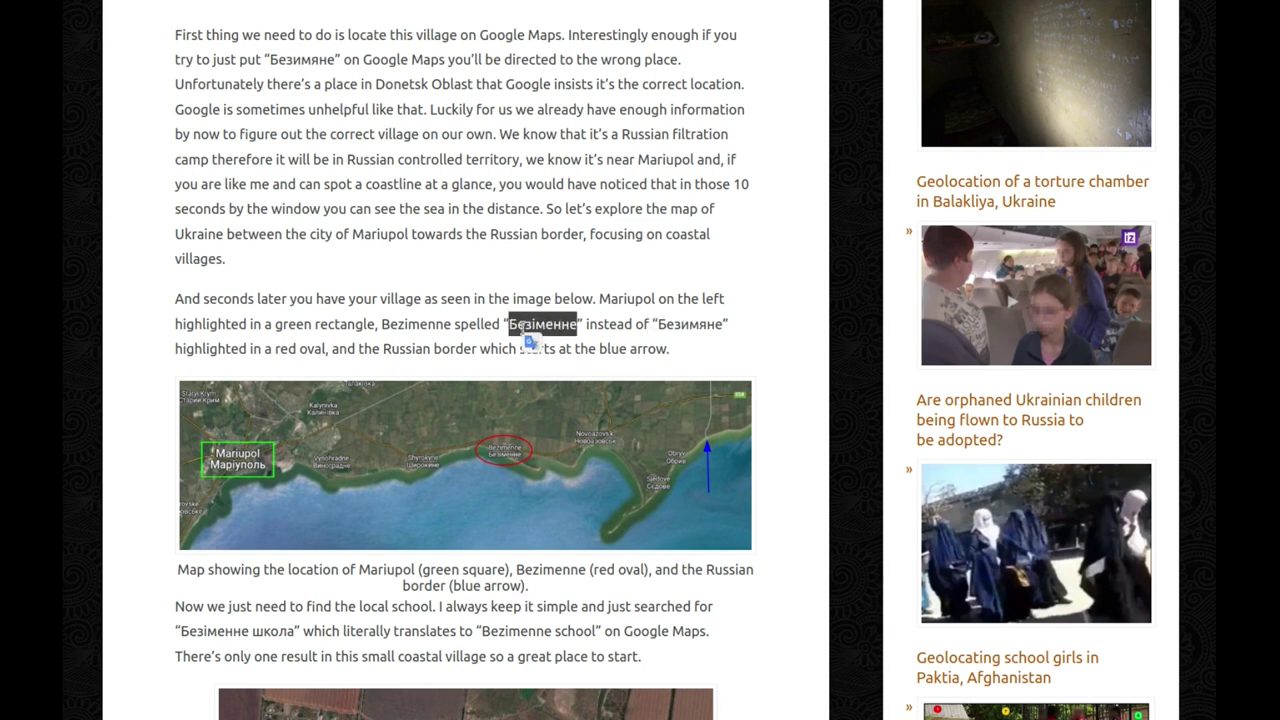
pyautogui.click(490, 328)
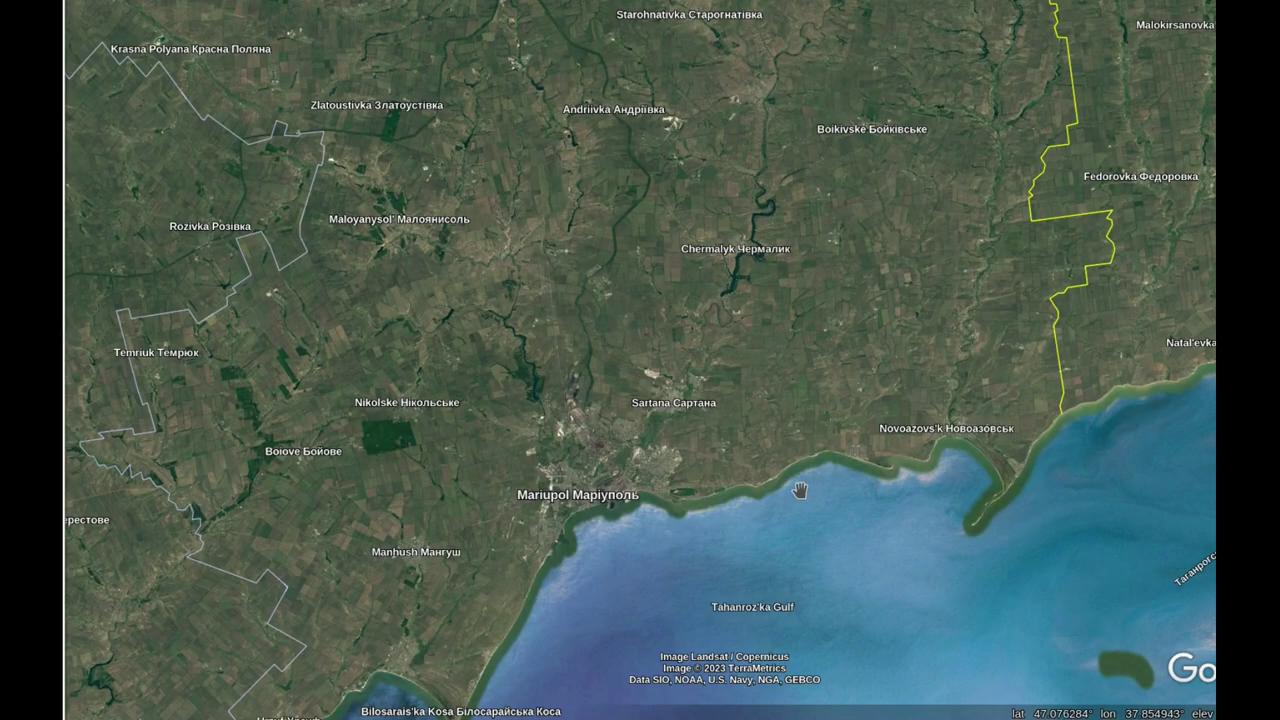
# Step: In Google Earth Pro, examine the coastal villages between Mariupol and the Russian border to find Bezimenne (Безіменне)
pyautogui.scroll(5, 743, 507)
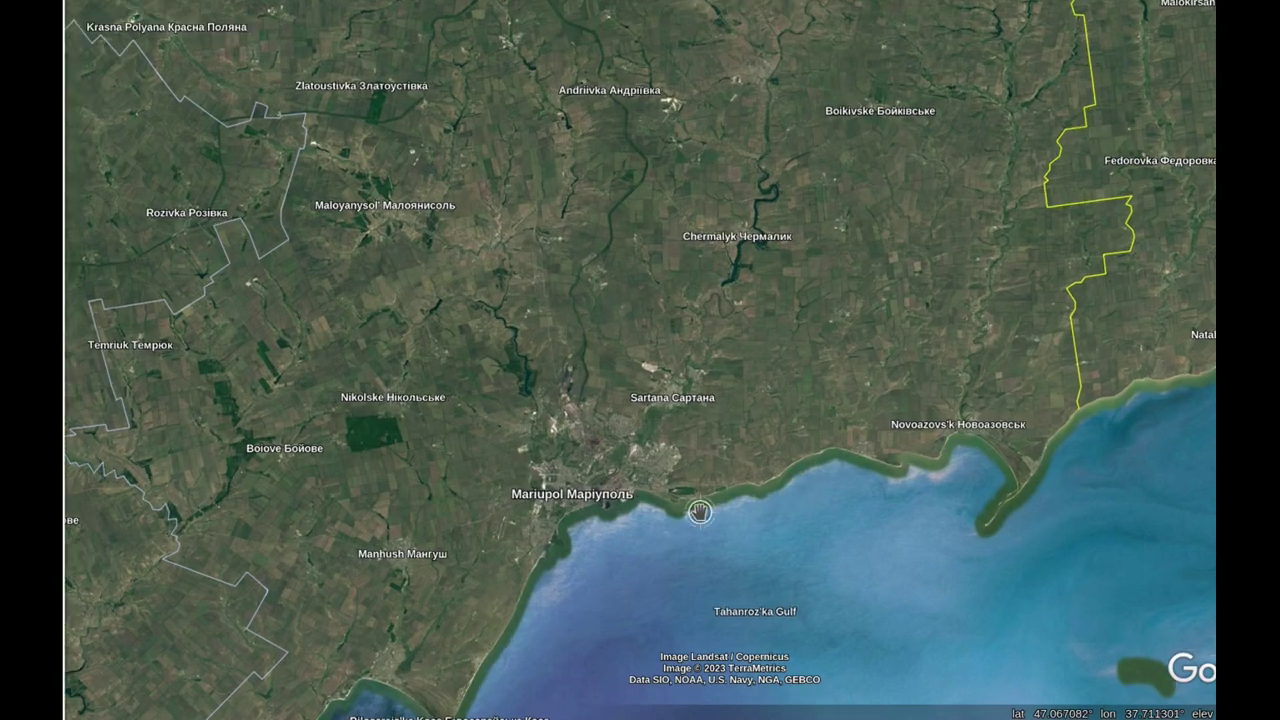
pyautogui.scroll(2, 700, 510)
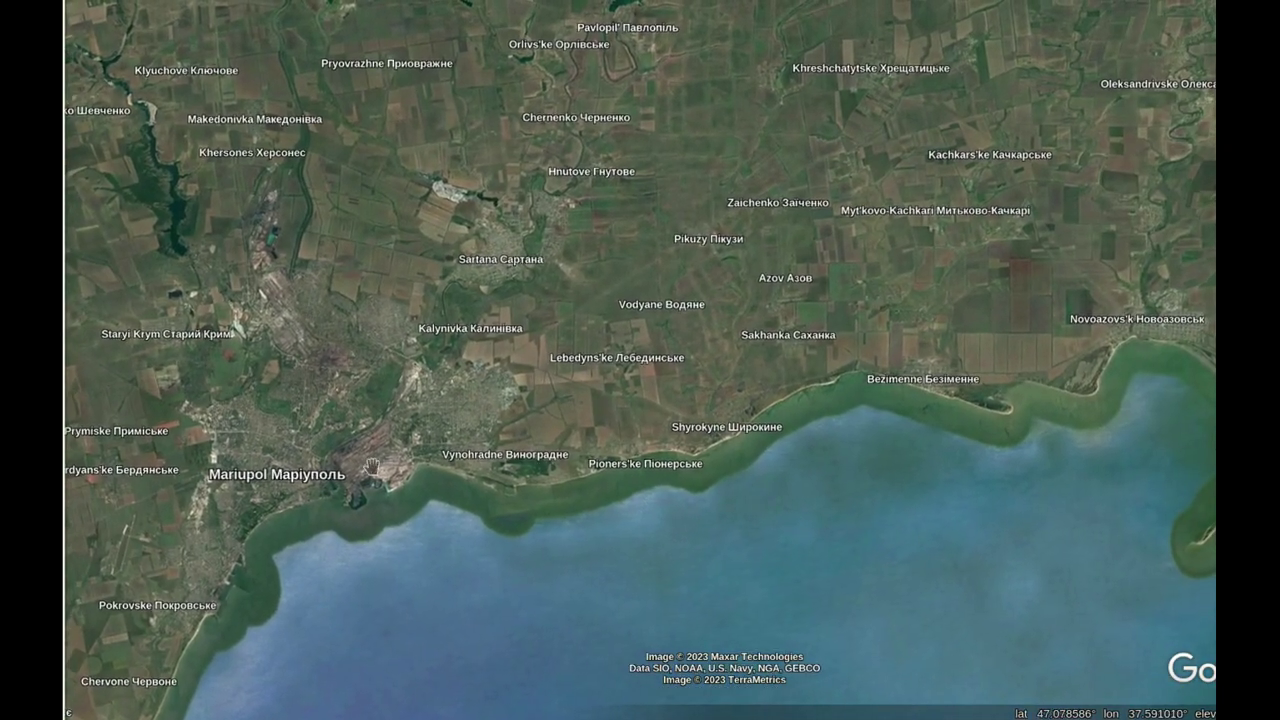
pyautogui.moveTo(278, 443); pyautogui.dragTo(495, 380)
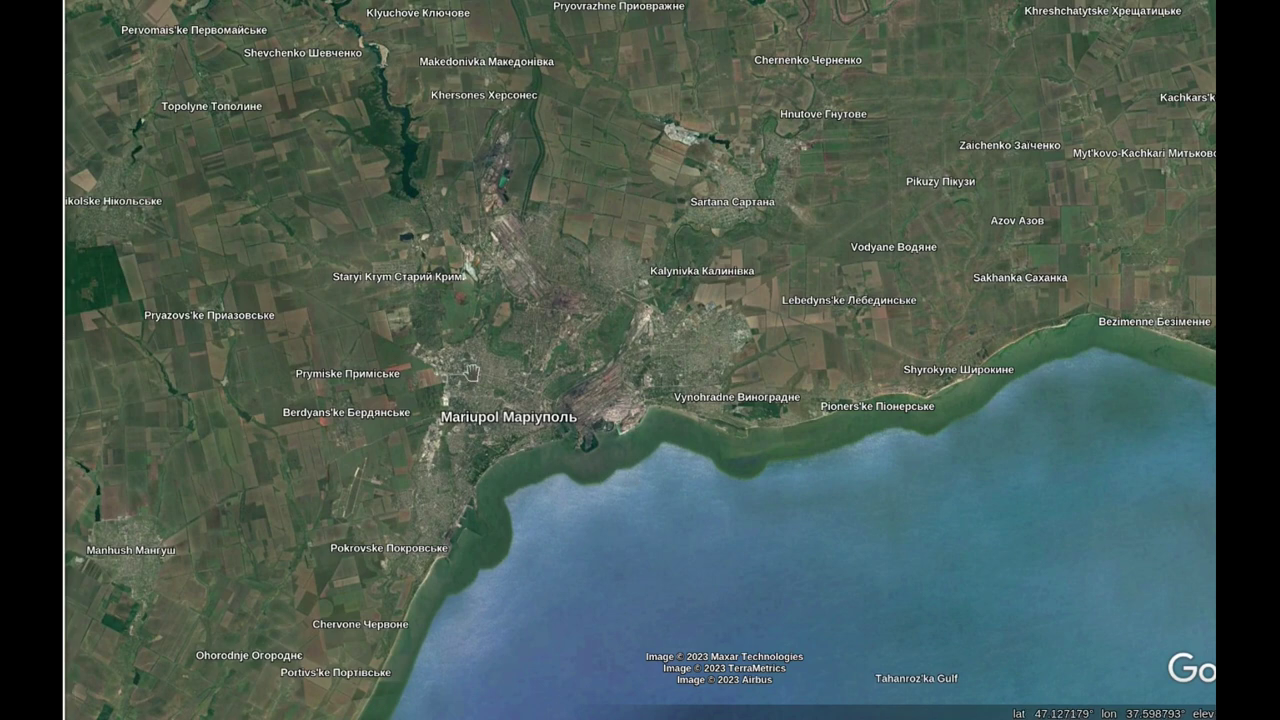
pyautogui.scroll(-4, 990, 163)
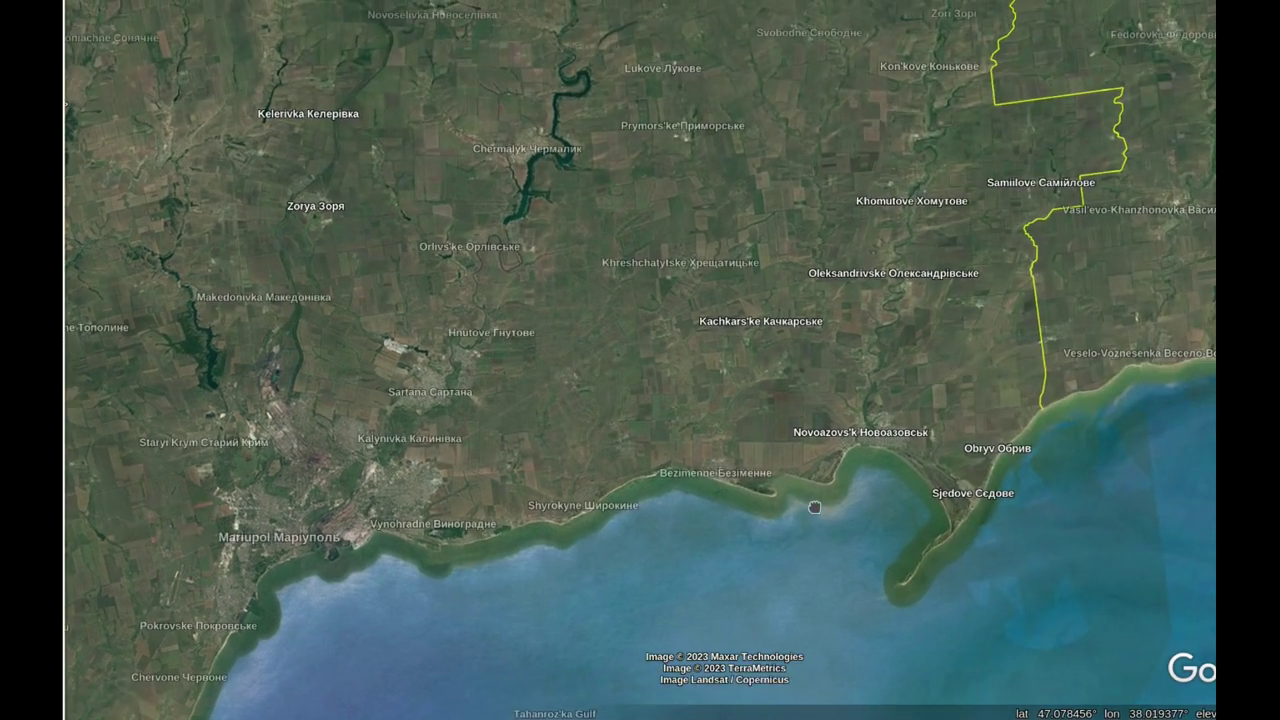
pyautogui.moveTo(733, 505); pyautogui.dragTo(1023, 494)
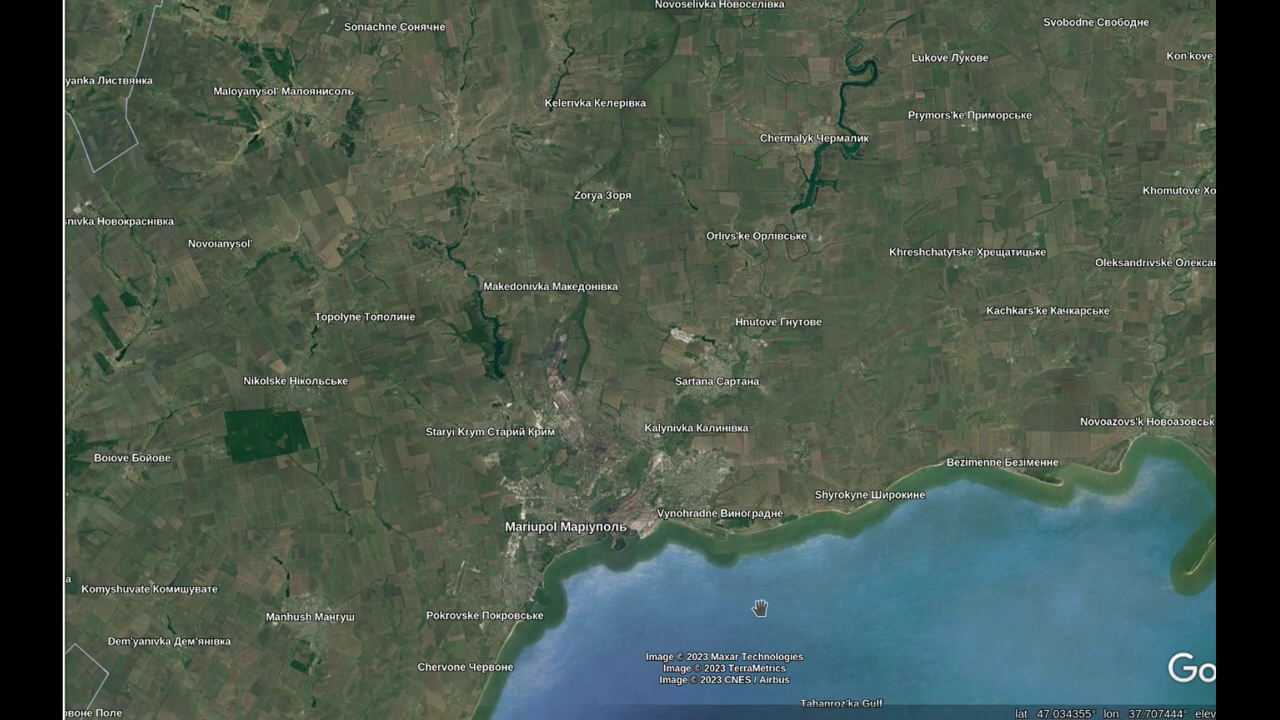
pyautogui.scroll(-3, 650, 540)
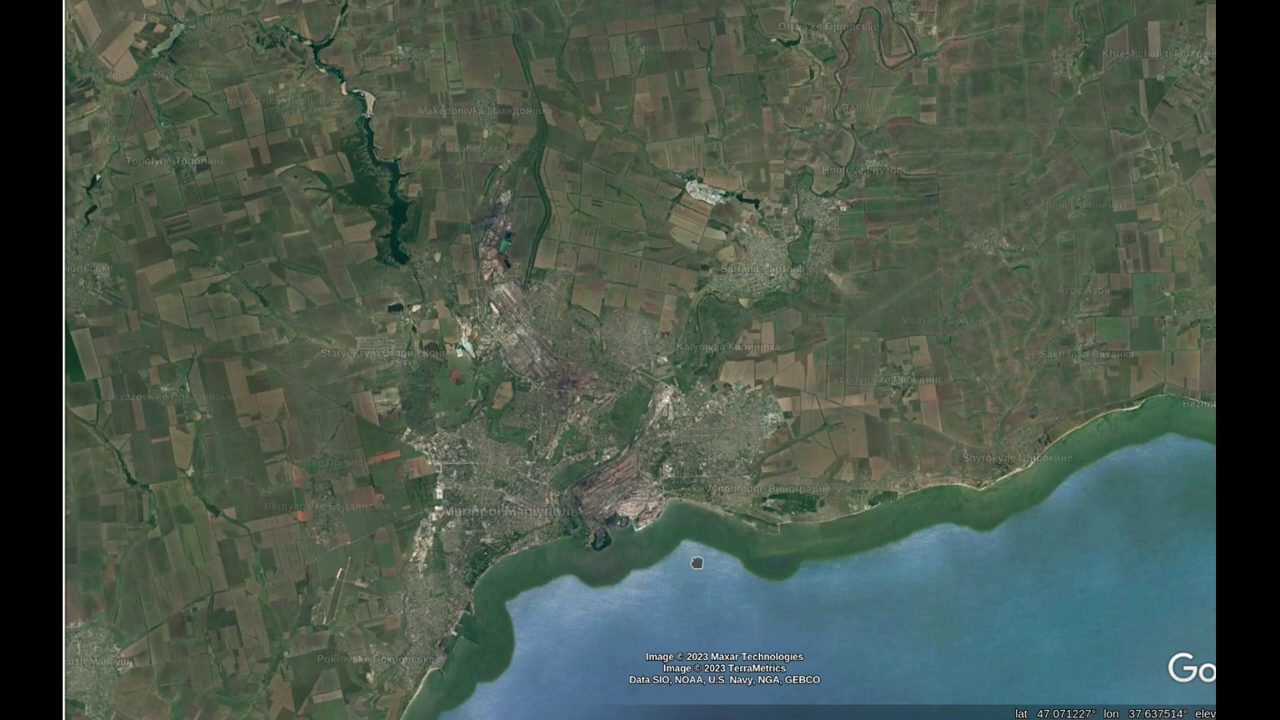
pyautogui.moveTo(650, 540); pyautogui.dragTo(492, 576)
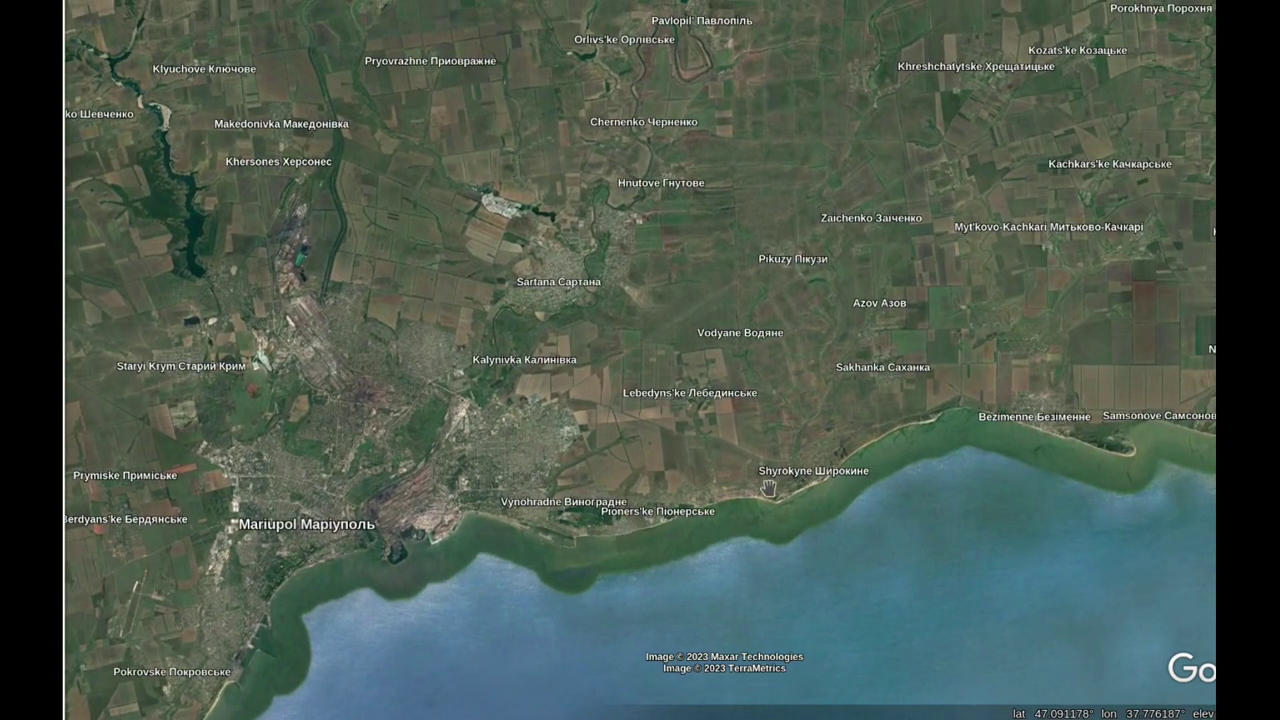
pyautogui.scroll(-3, 904, 435)
pyautogui.moveTo(908, 480); pyautogui.dragTo(776, 468)
pyautogui.scroll(-2, 800, 483)
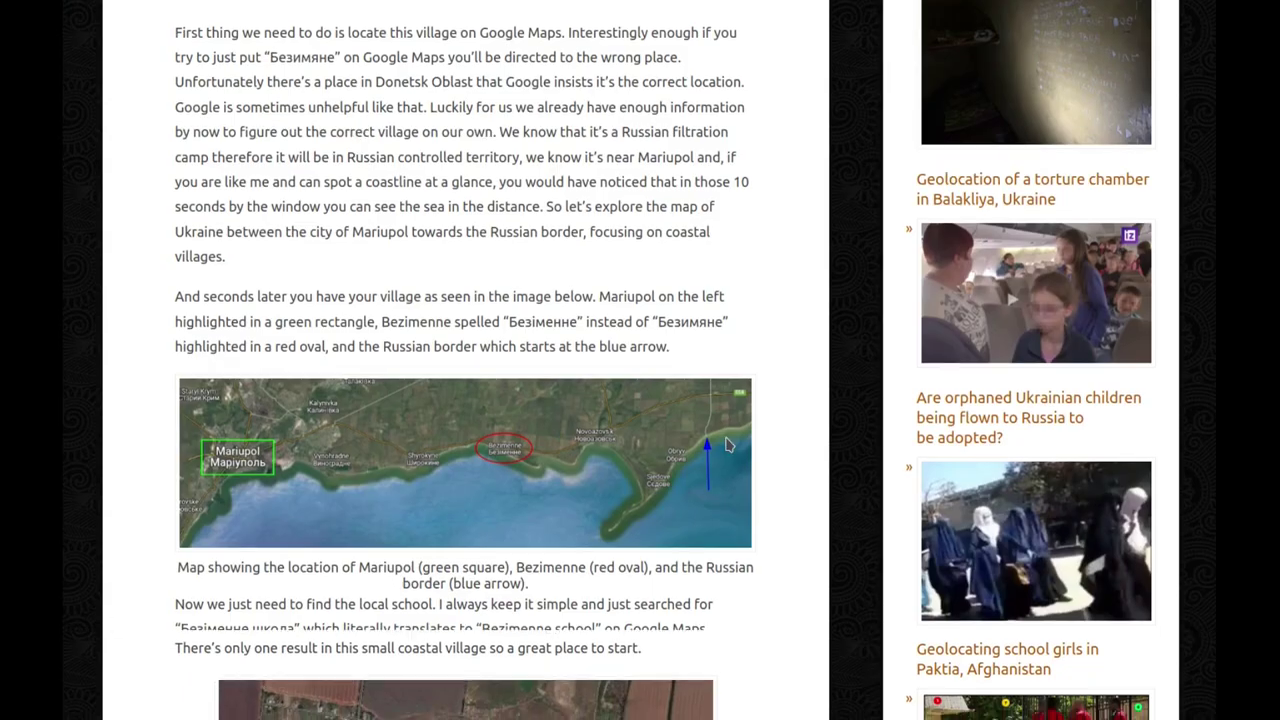
# Step: In the article, read how the local school was found and highlight the search phrase "Безіменне школа"
pyautogui.scroll(-4, 727, 446)
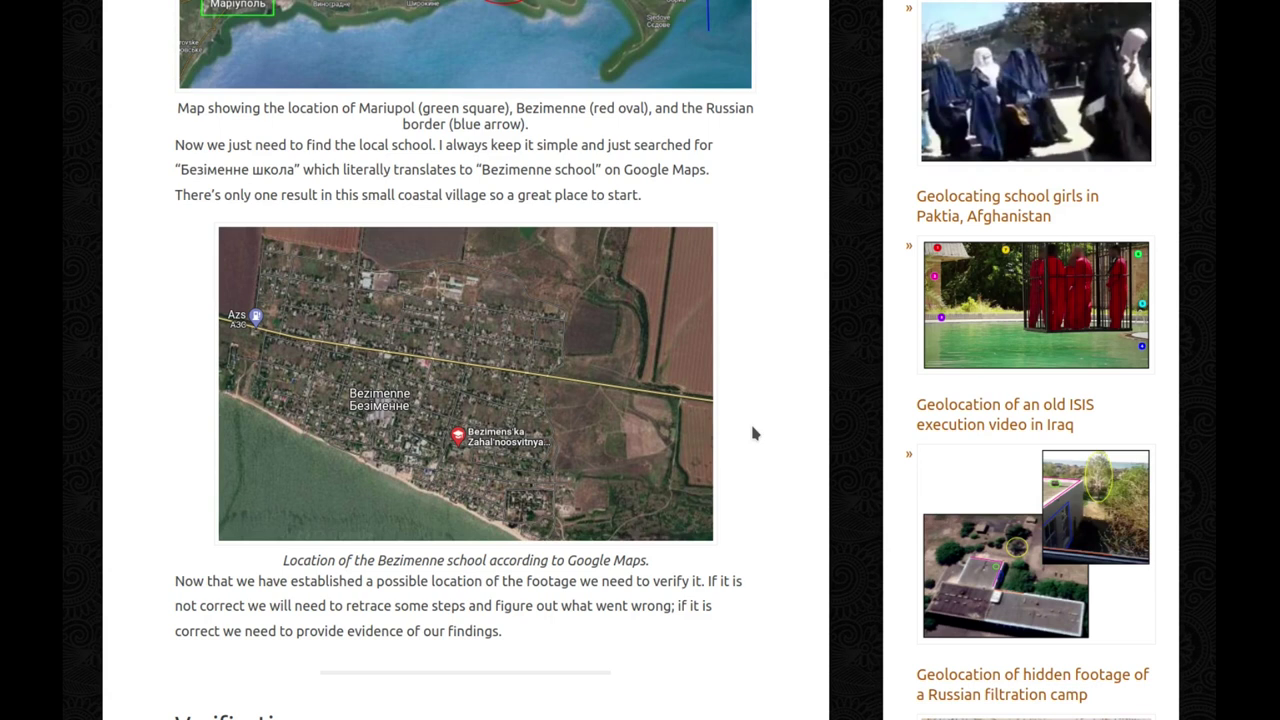
pyautogui.doubleClick(232, 170)
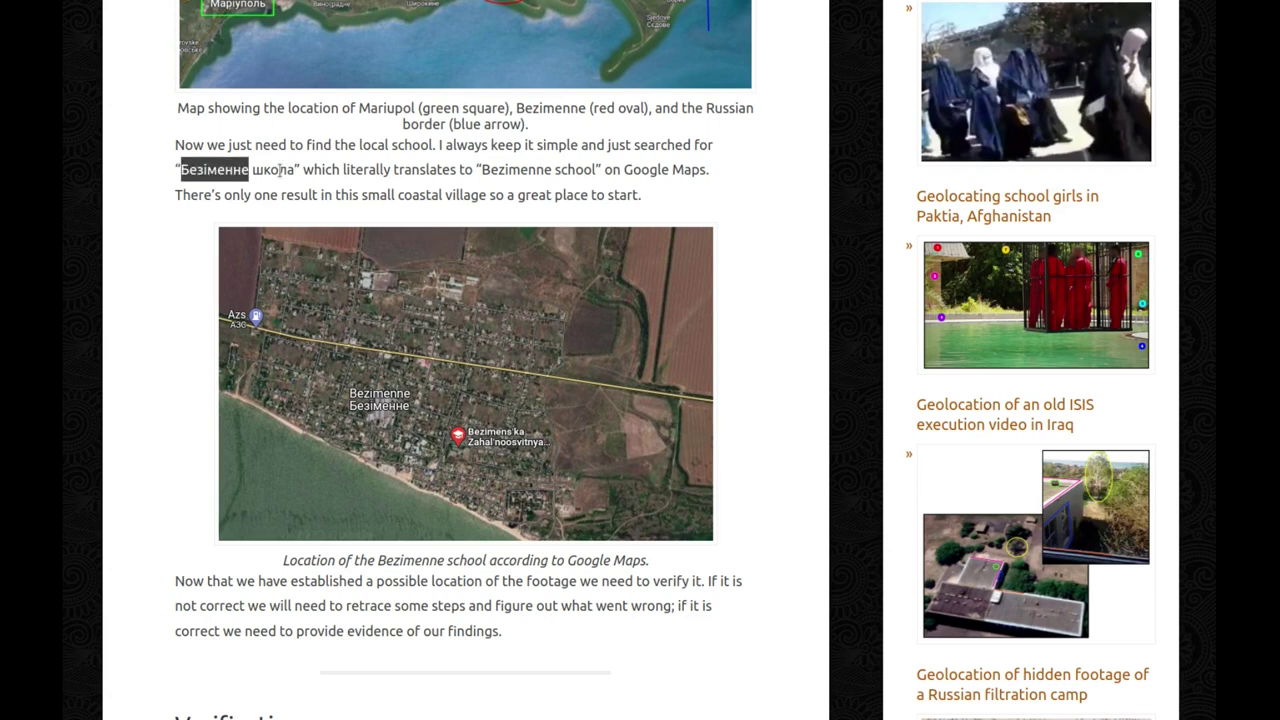
pyautogui.doubleClick(279, 170)
pyautogui.moveTo(303, 170); pyautogui.dragTo(318, 172)
pyautogui.click(460, 170)
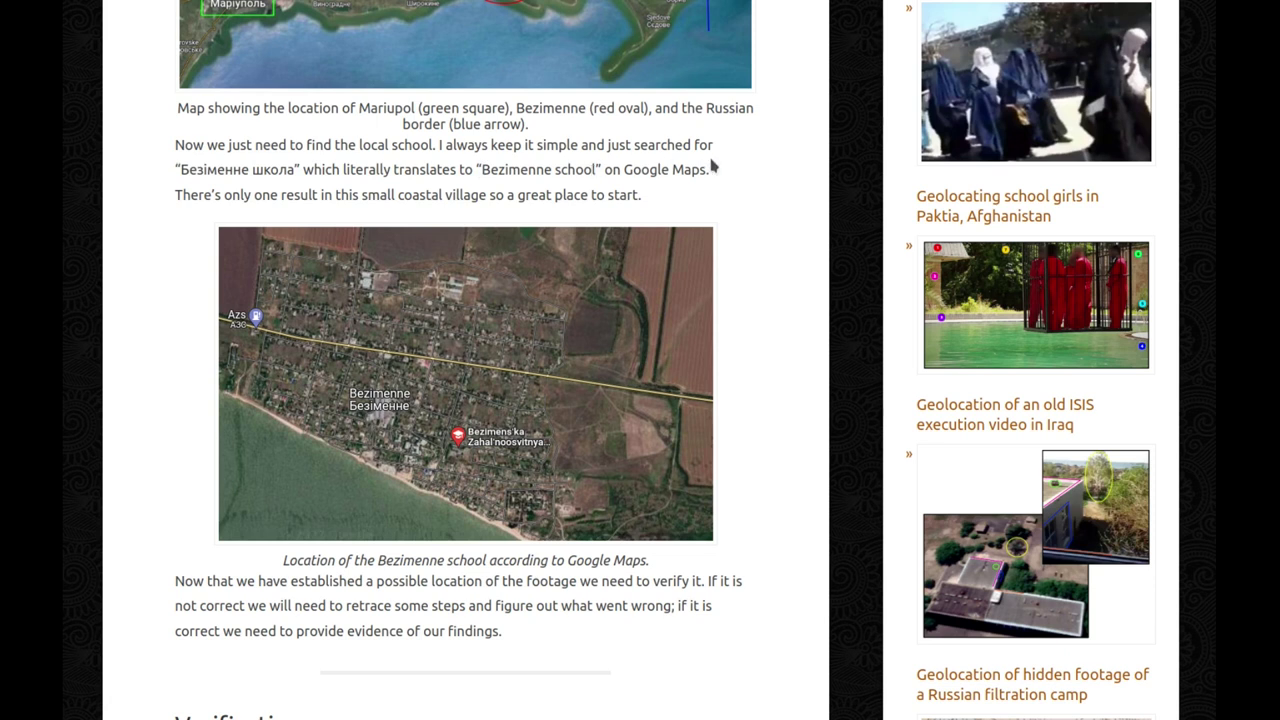
pyautogui.moveTo(181, 172); pyautogui.dragTo(268, 170)
pyautogui.click(157, 335)
# Step: Read the article's Verification section and examine the window-view screenshot for the flat roof, metal structure, side windows and trees
pyautogui.scroll(-3, 600, 457)
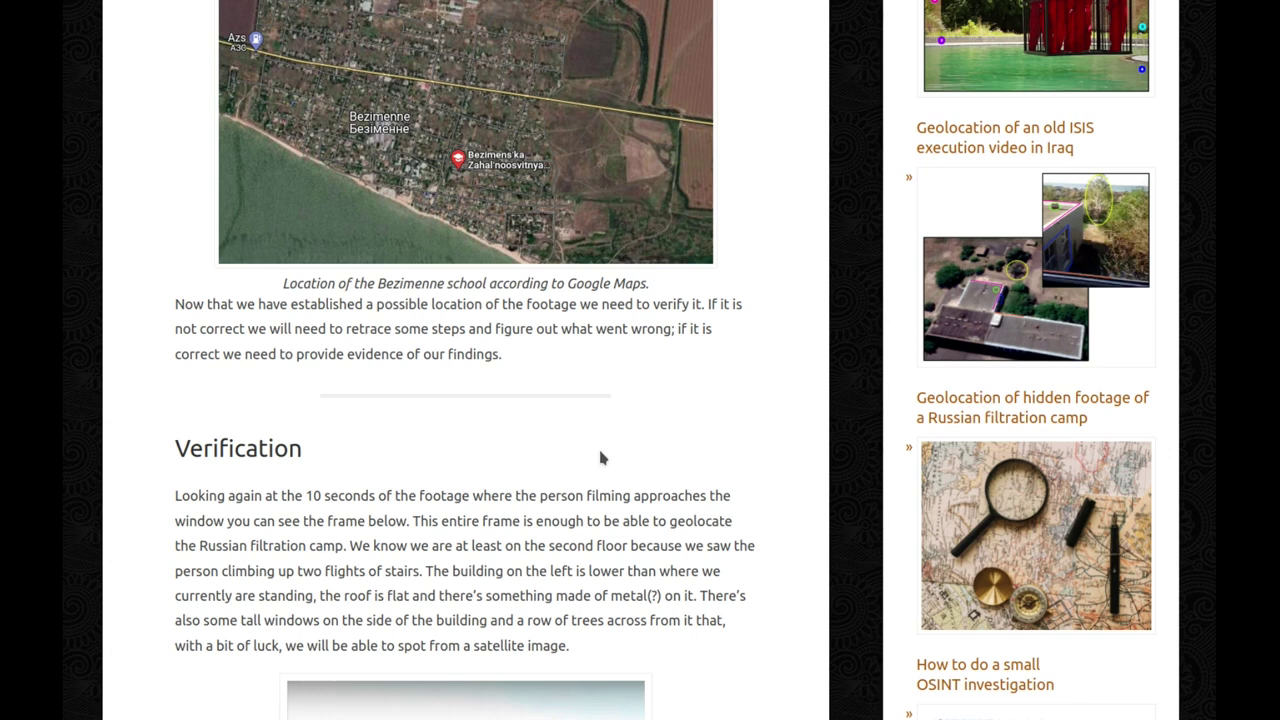
pyautogui.scroll(-4, 600, 457)
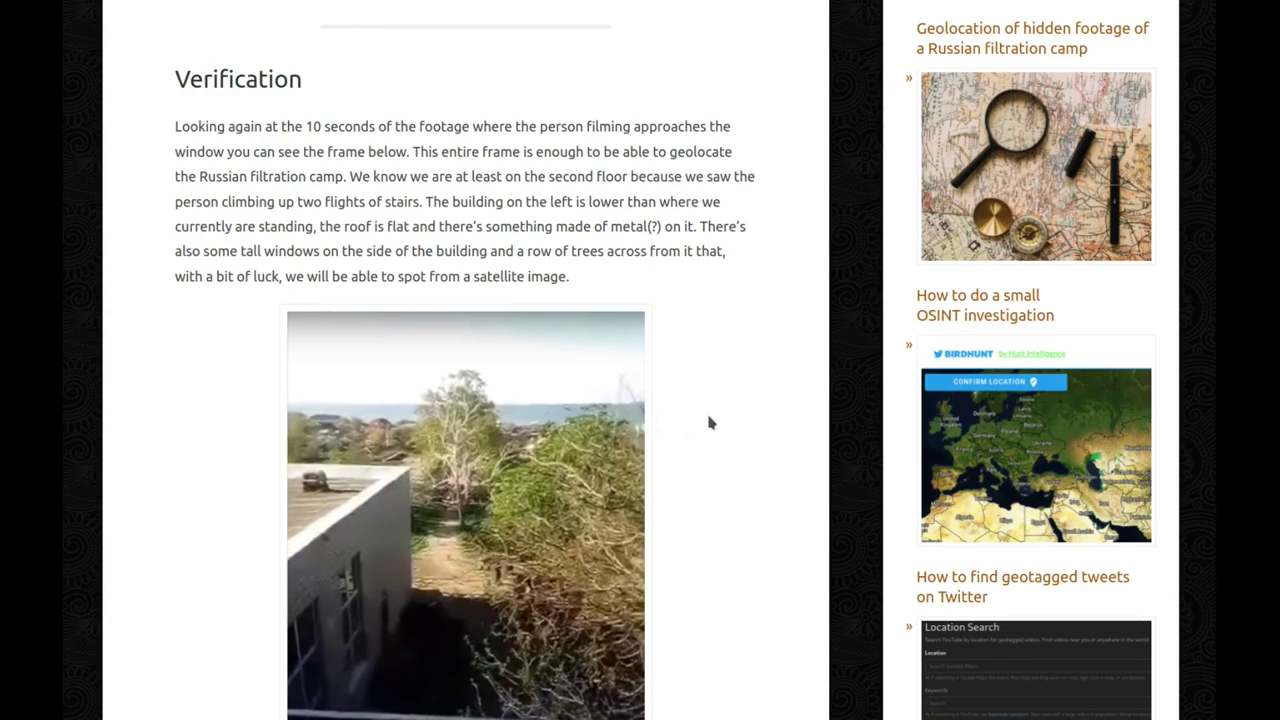
pyautogui.scroll(-1, 712, 455)
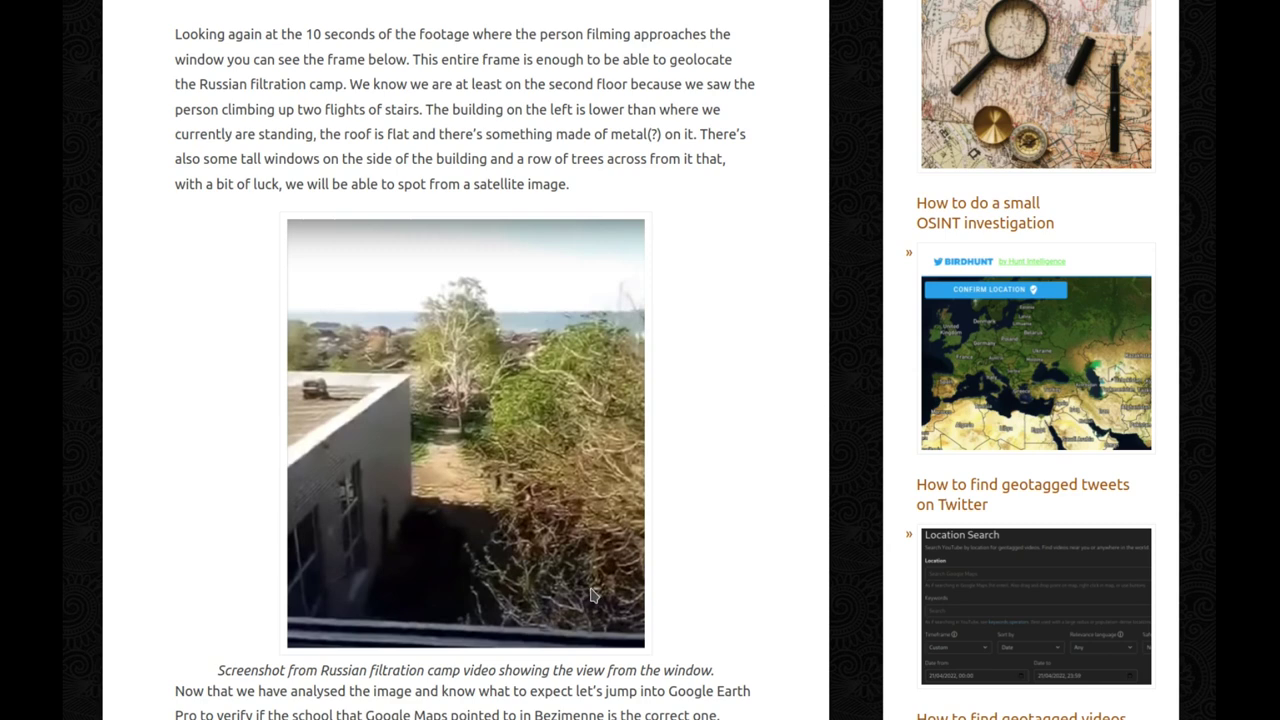
pyautogui.scroll(-4, 746, 369)
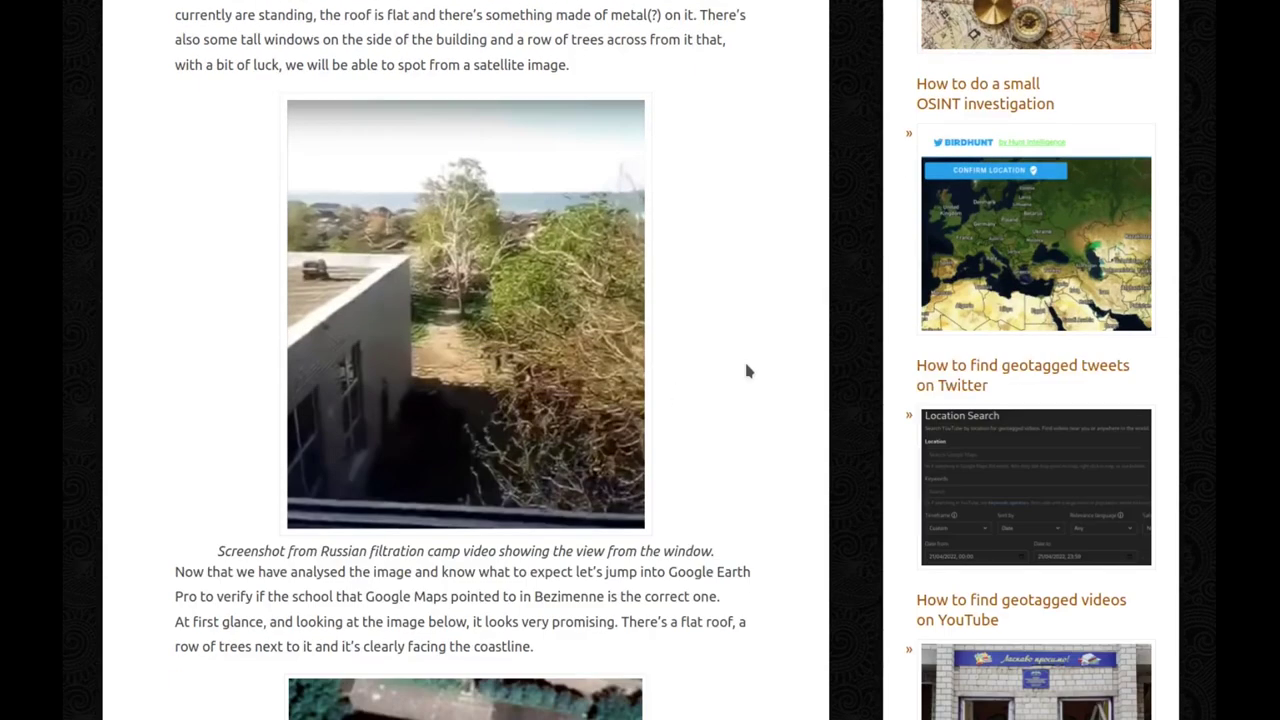
pyautogui.scroll(-1, 760, 380)
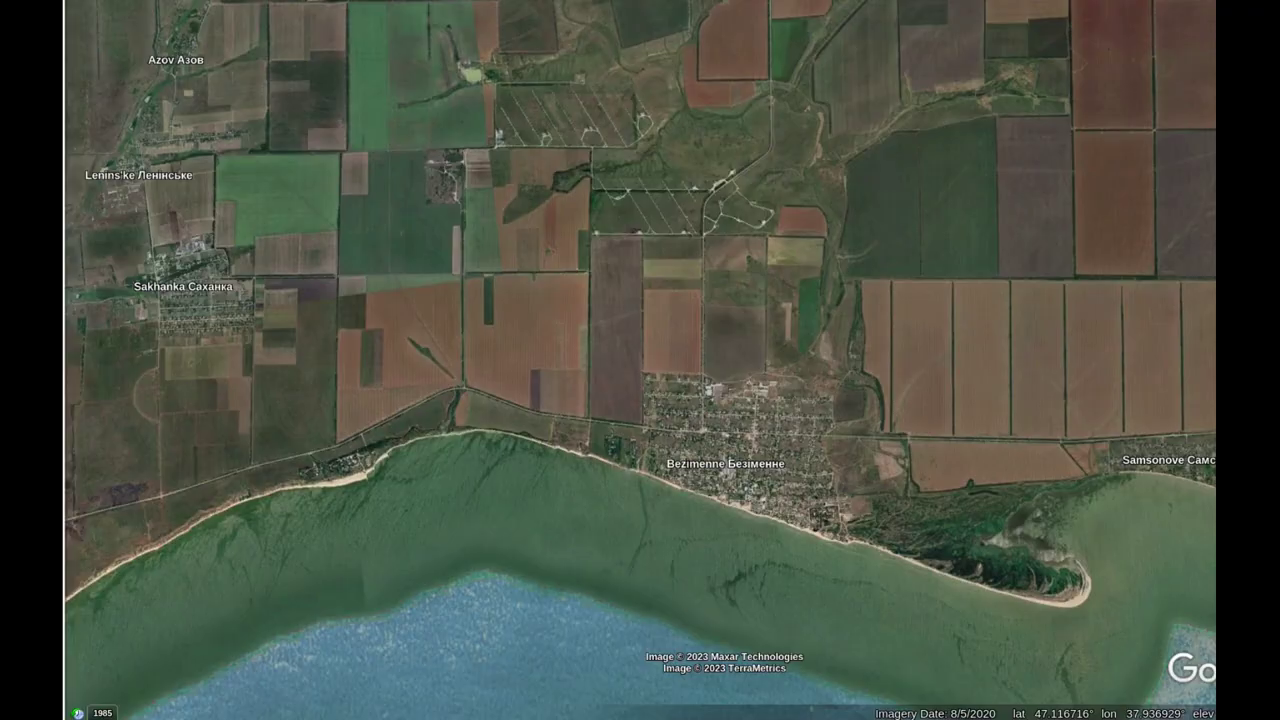
# Step: Zoom in on Bezimenne in Google Earth Pro, then study the article's school satellite image and historical imagery instructions
pyautogui.scroll(5, 727, 484)
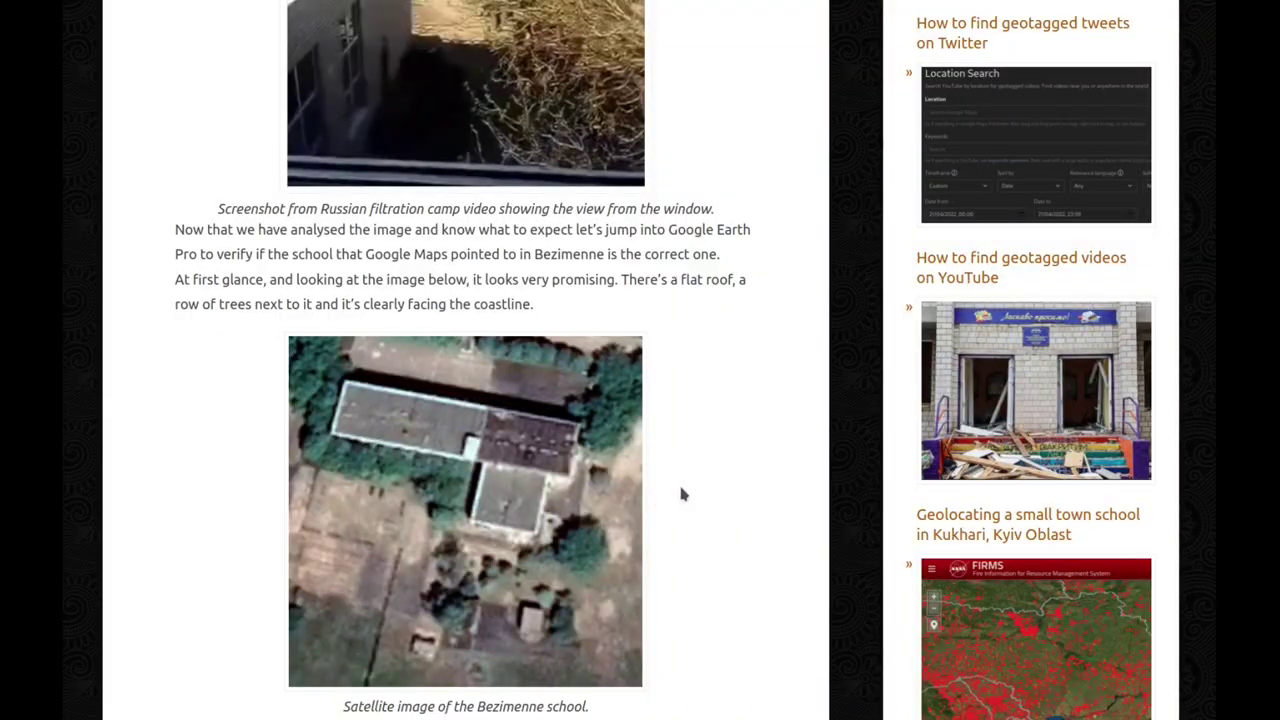
pyautogui.scroll(-5, 680, 493)
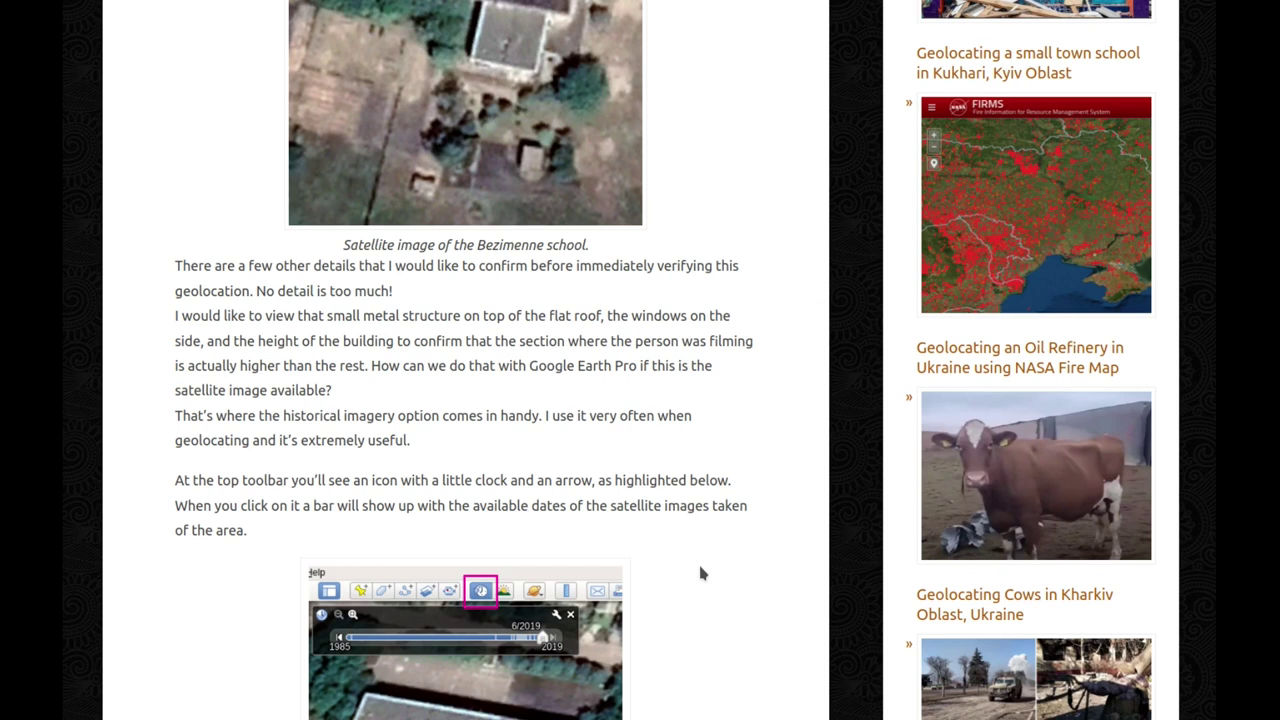
pyautogui.scroll(2, 700, 573)
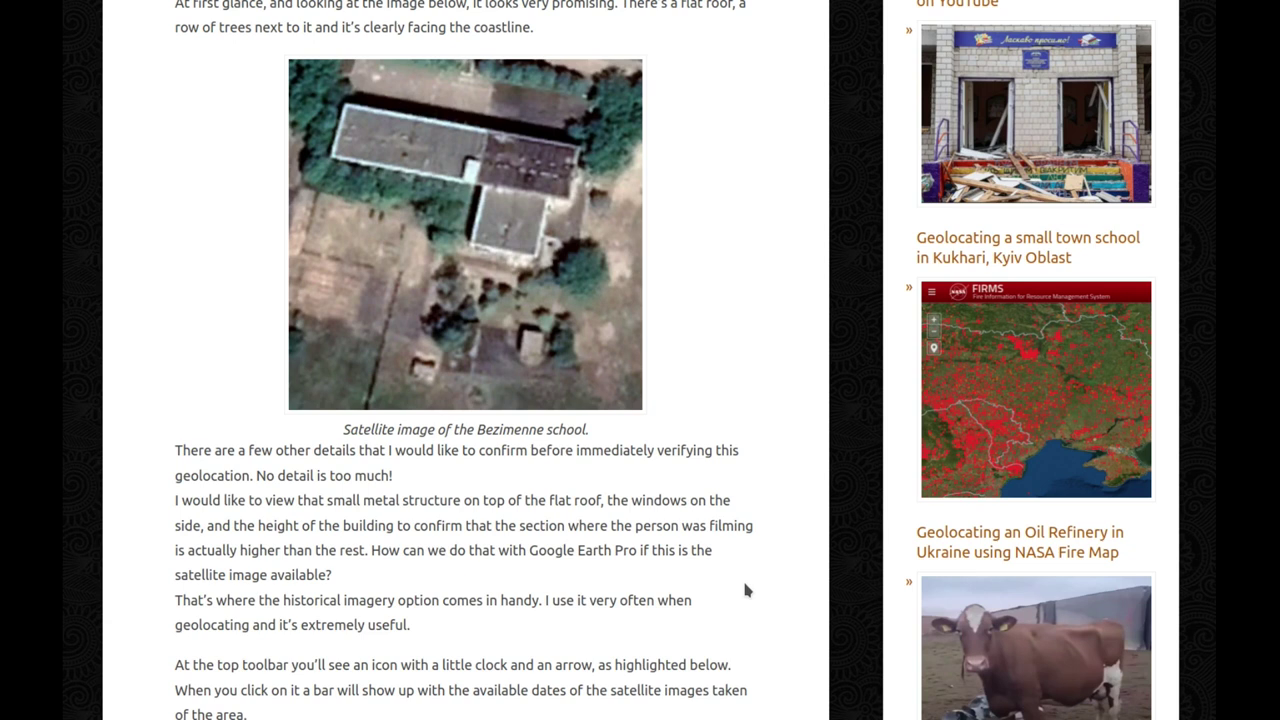
pyautogui.scroll(-4, 745, 584)
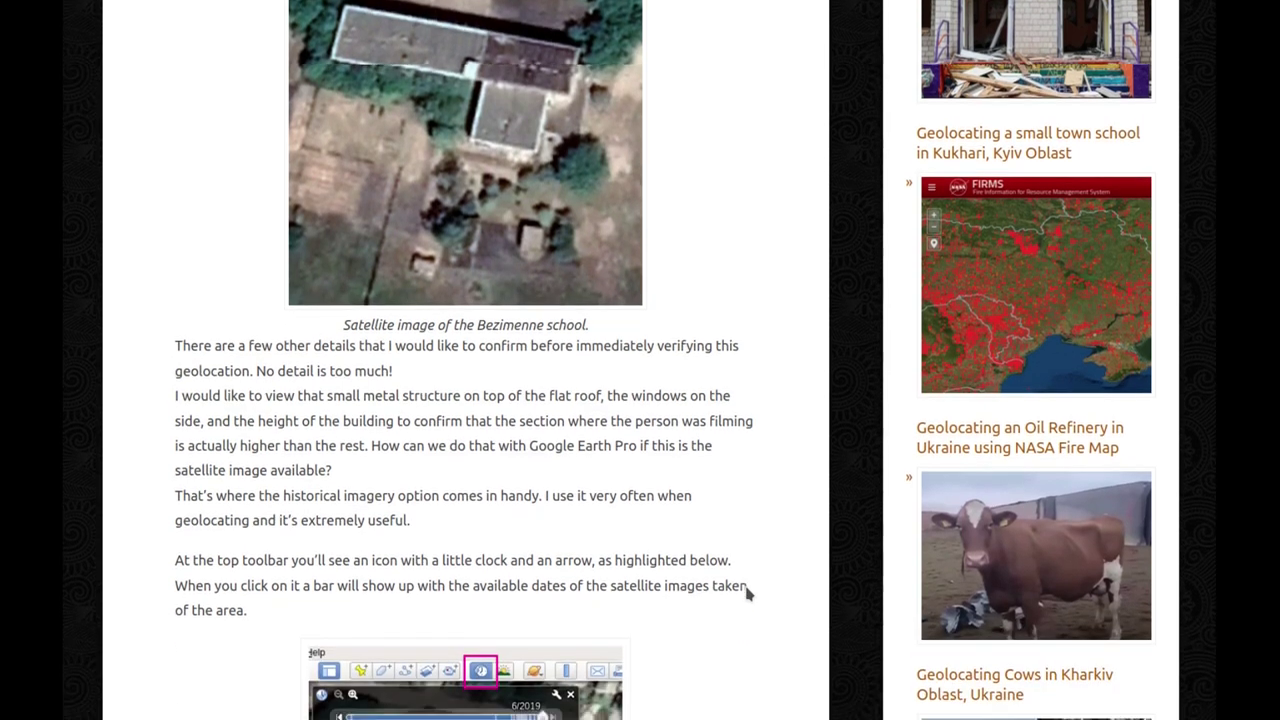
pyautogui.scroll(-1, 747, 594)
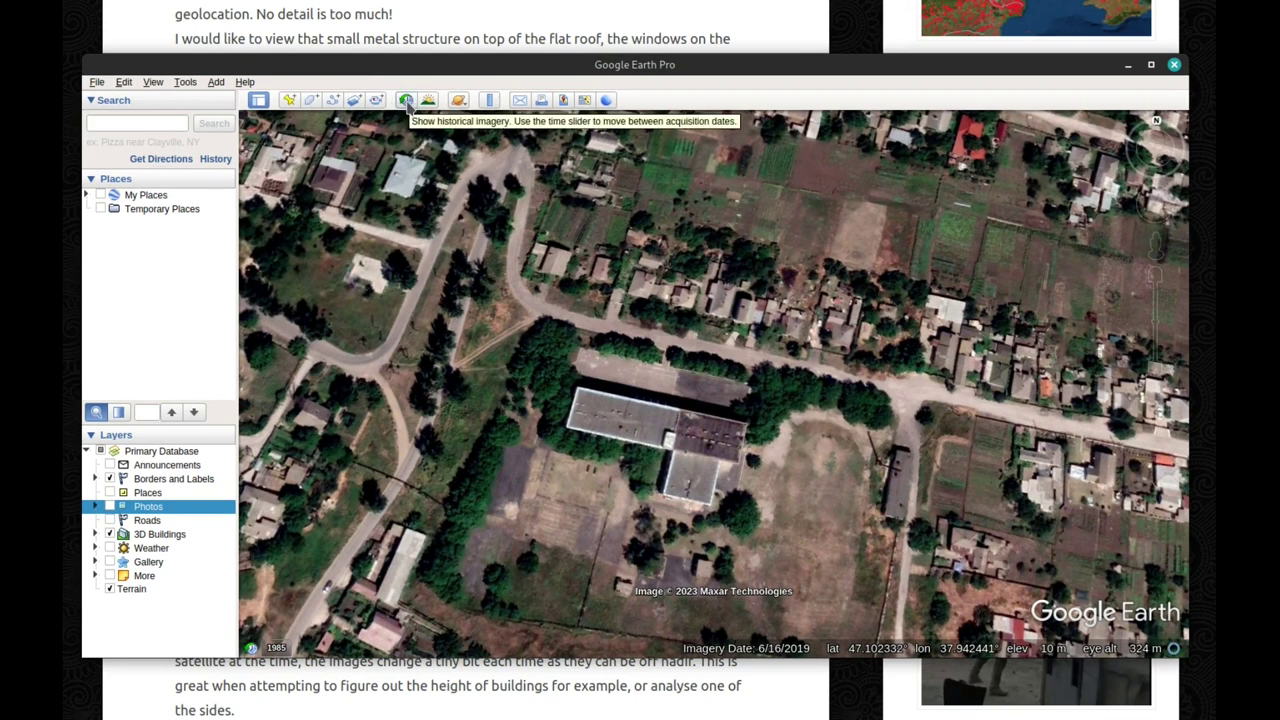
# Step: In Google Earth Pro, turn on historical imagery over the Bezimenne school and select the June 2019 image
pyautogui.click(406, 101)
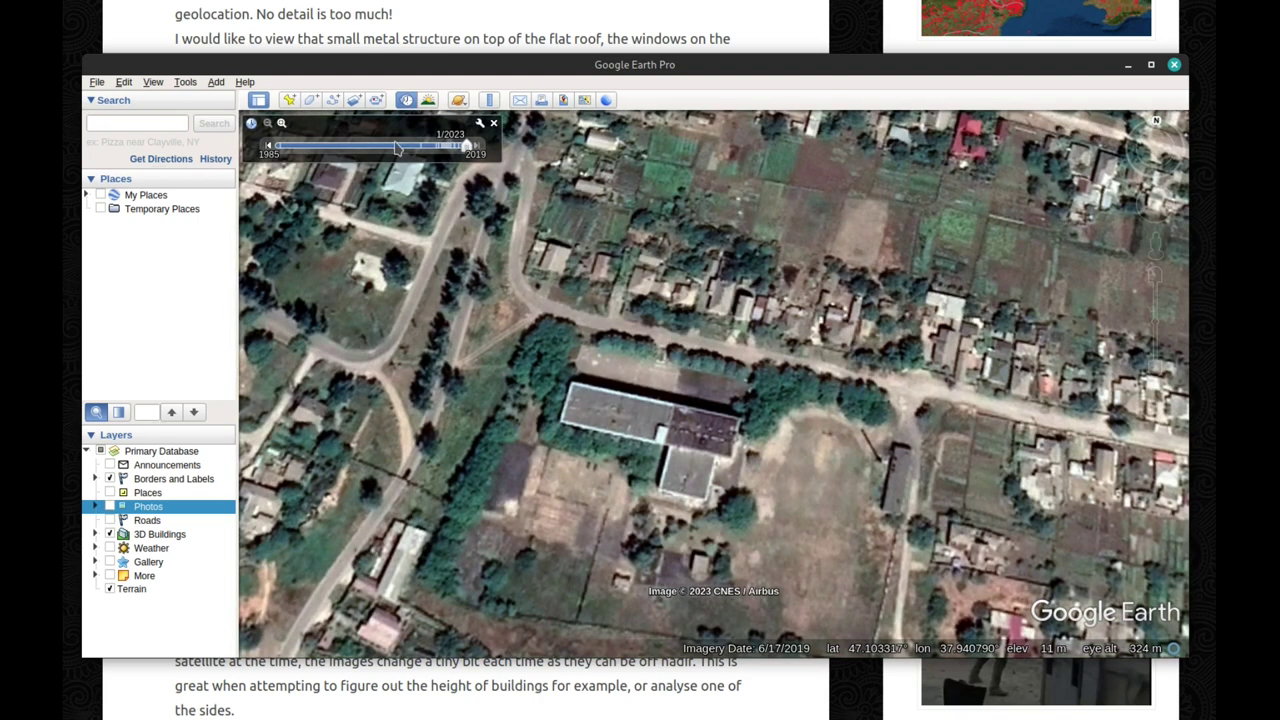
pyautogui.click(468, 147)
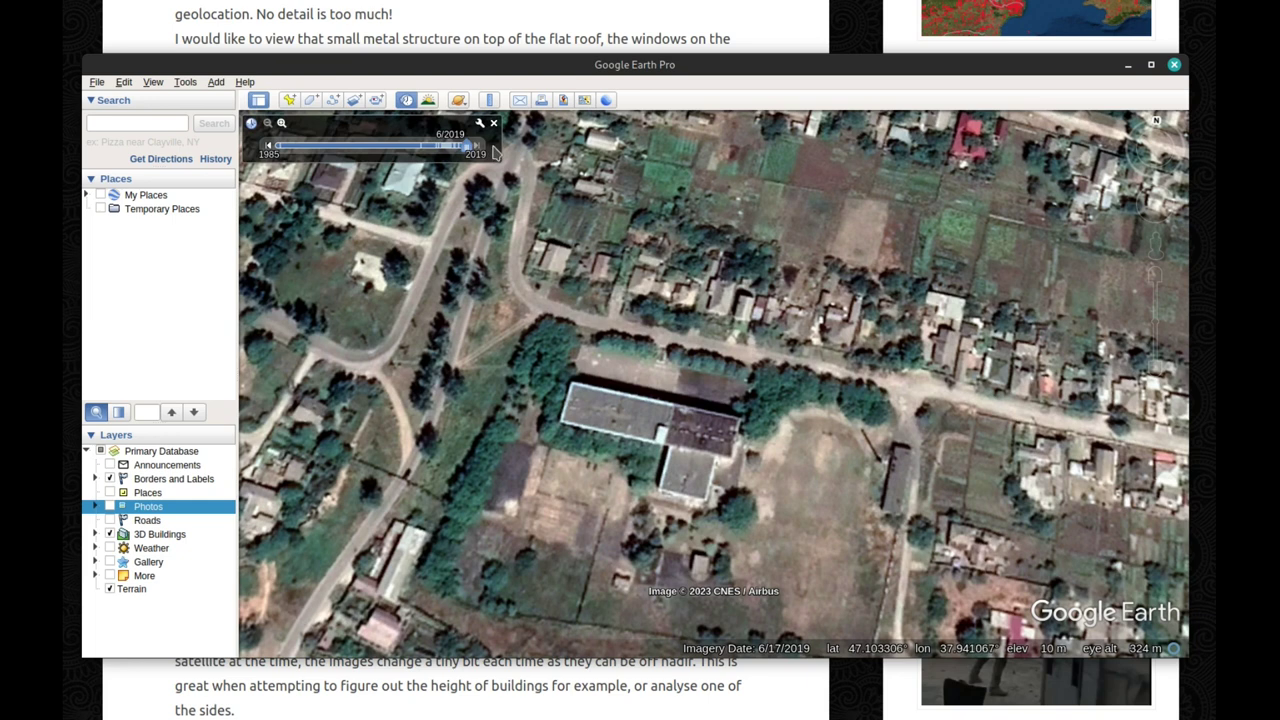
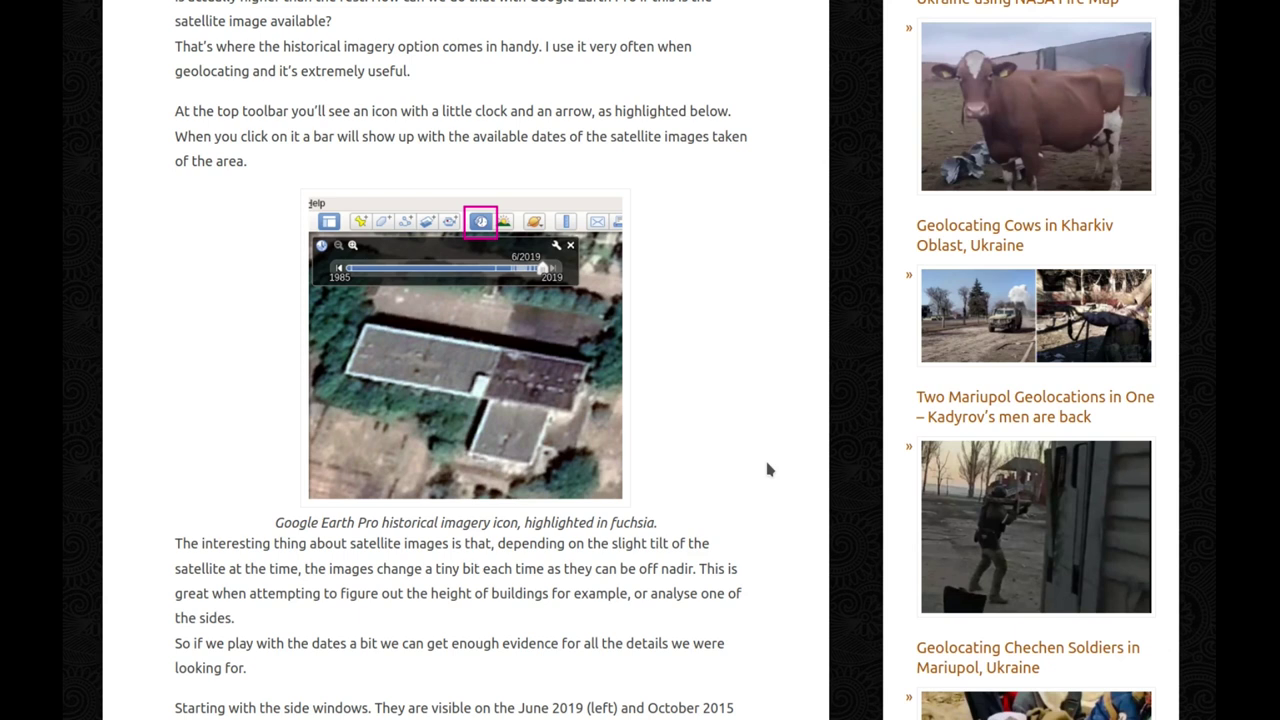
# Step: Read the article's side-window comparison, then inspect the school's side in the June 2019 and October 2015 historical imagery
pyautogui.scroll(-5, 767, 464)
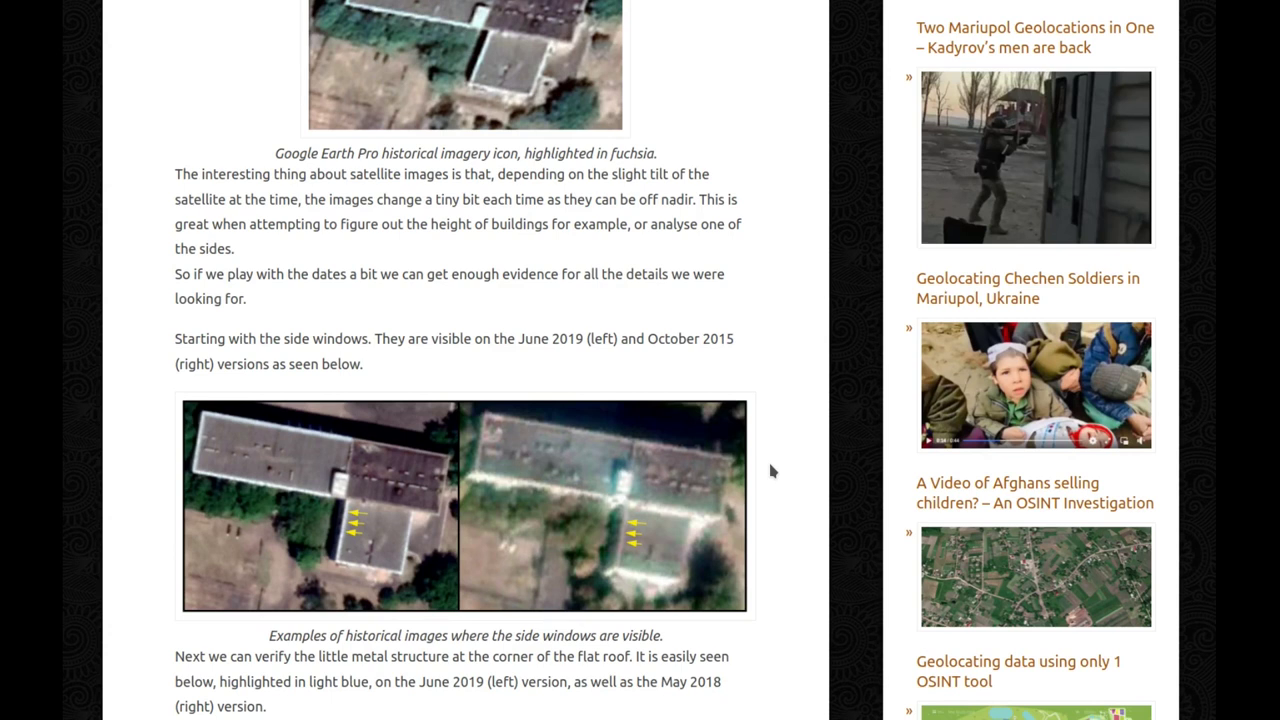
pyautogui.scroll(-1, 770, 471)
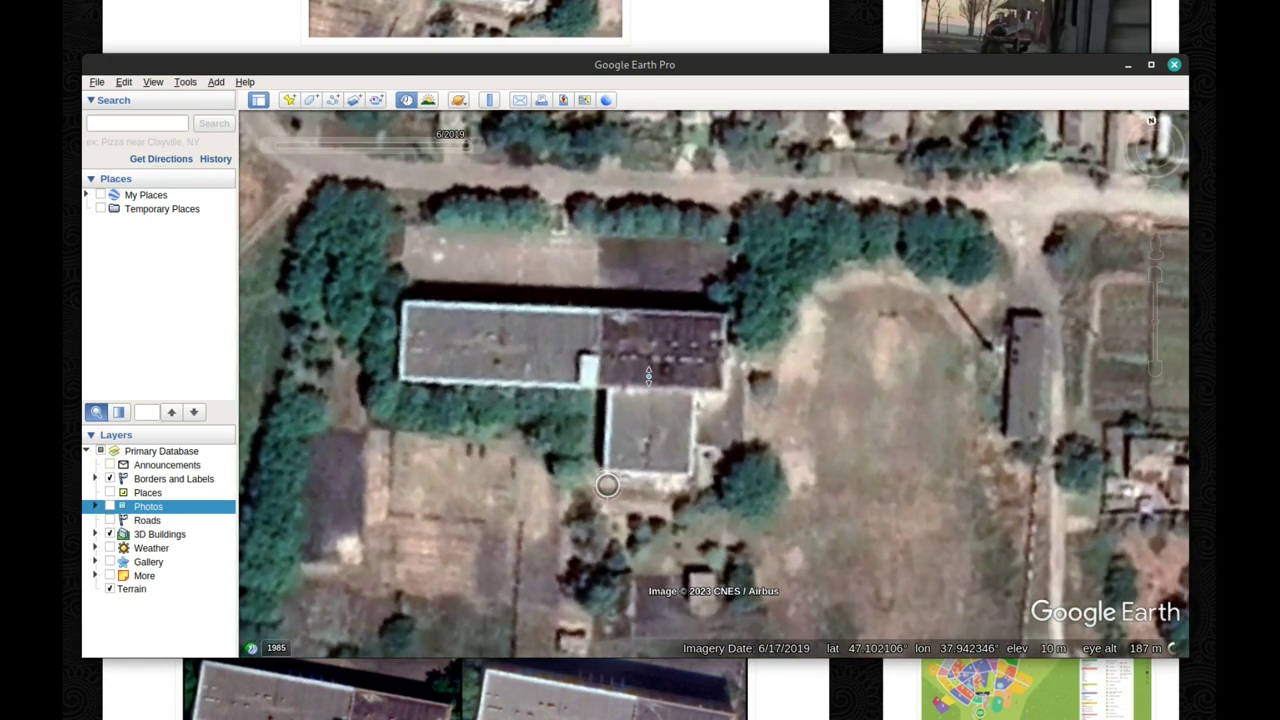
pyautogui.moveTo(447, 152)
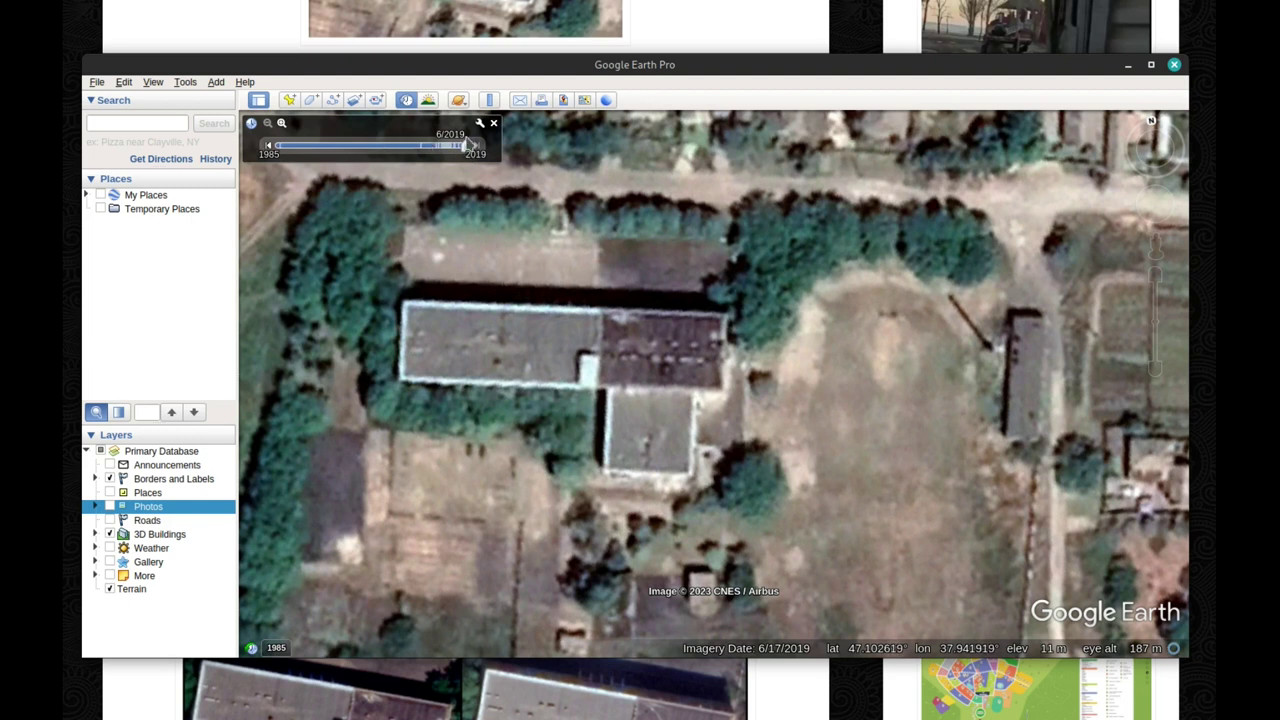
pyautogui.click(270, 152)
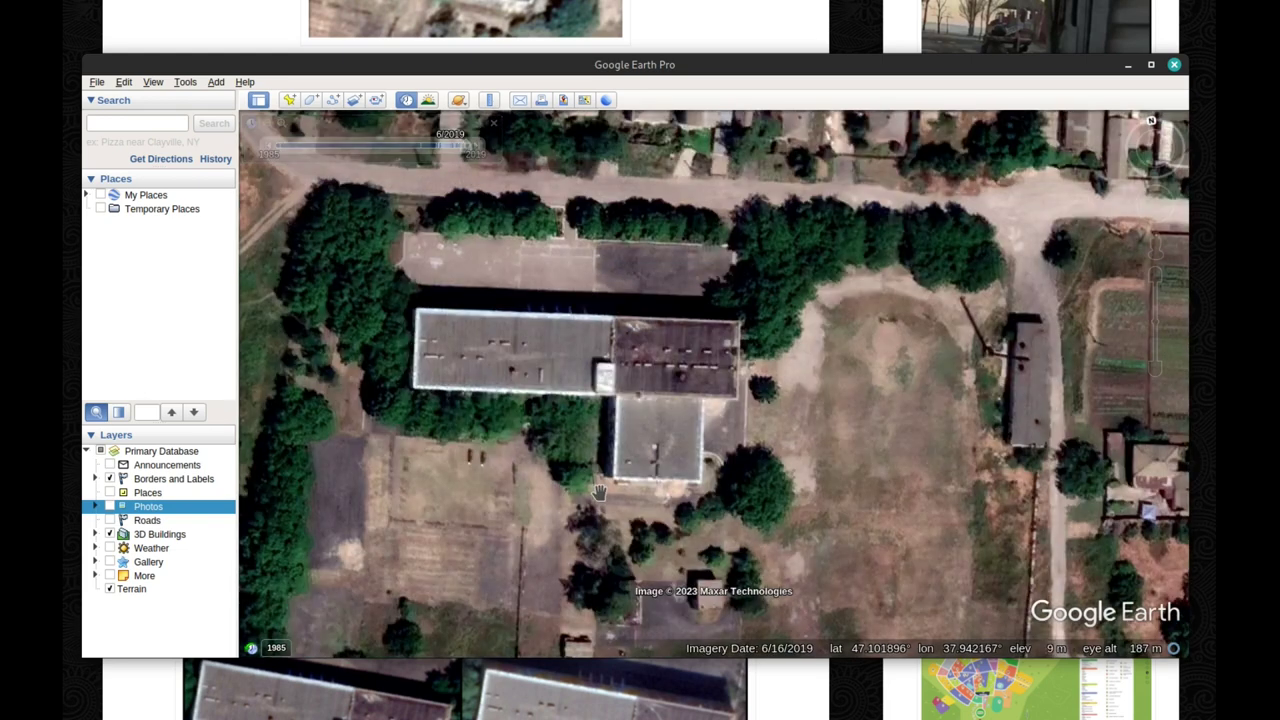
pyautogui.scroll(3, 598, 492)
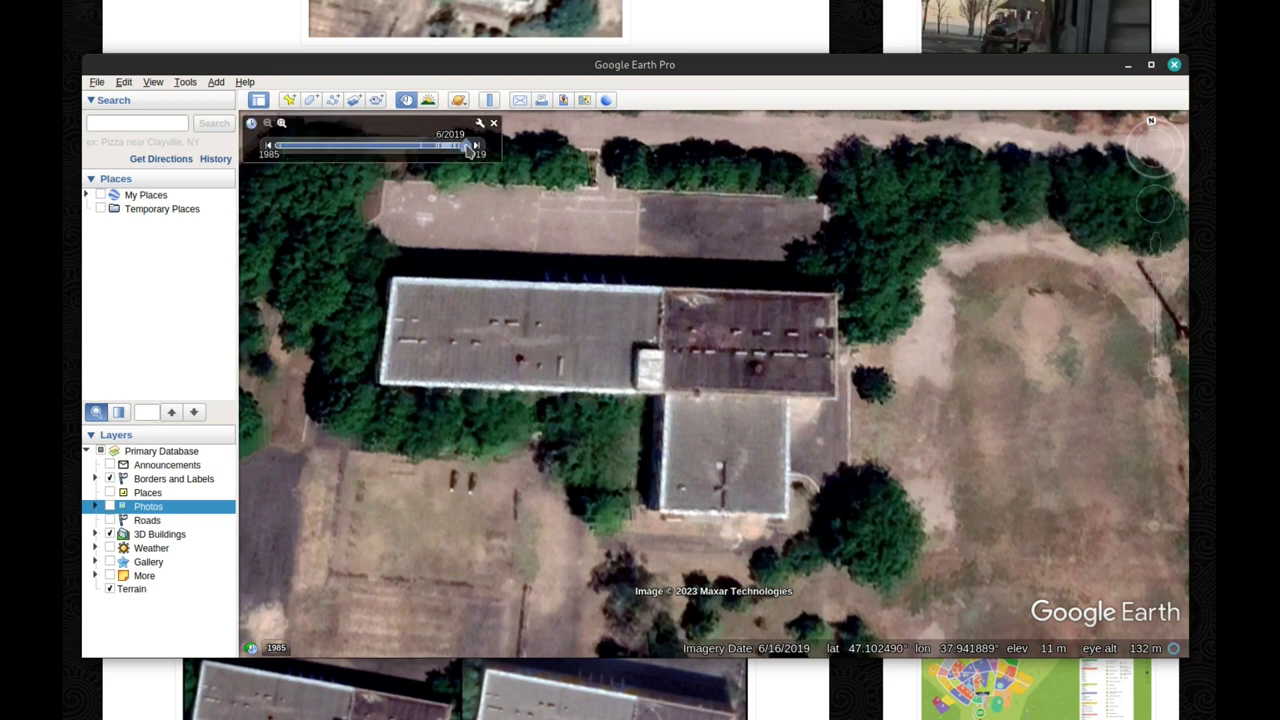
pyautogui.moveTo(458, 148); pyautogui.dragTo(447, 150)
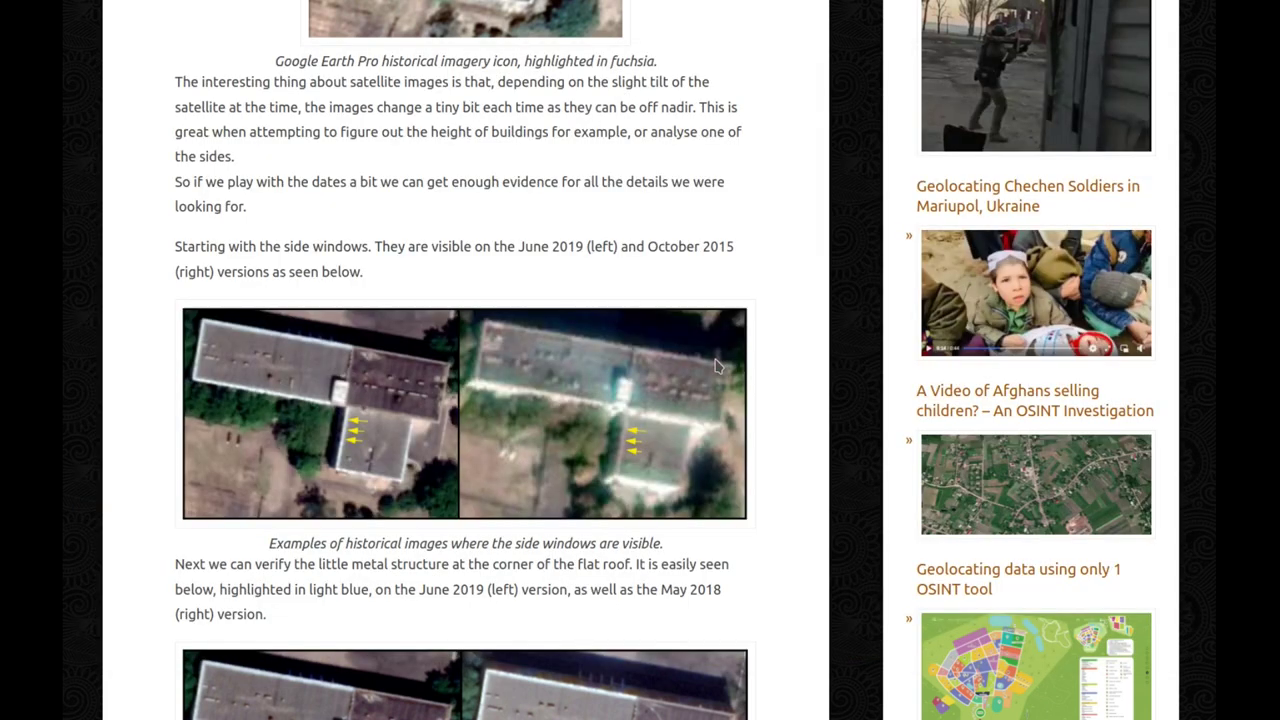
# Step: Read the article's roof-structure comparison, then inspect the flat roof's corner in the May 2018 and June 2019 historical imagery
pyautogui.scroll(-3, 745, 395)
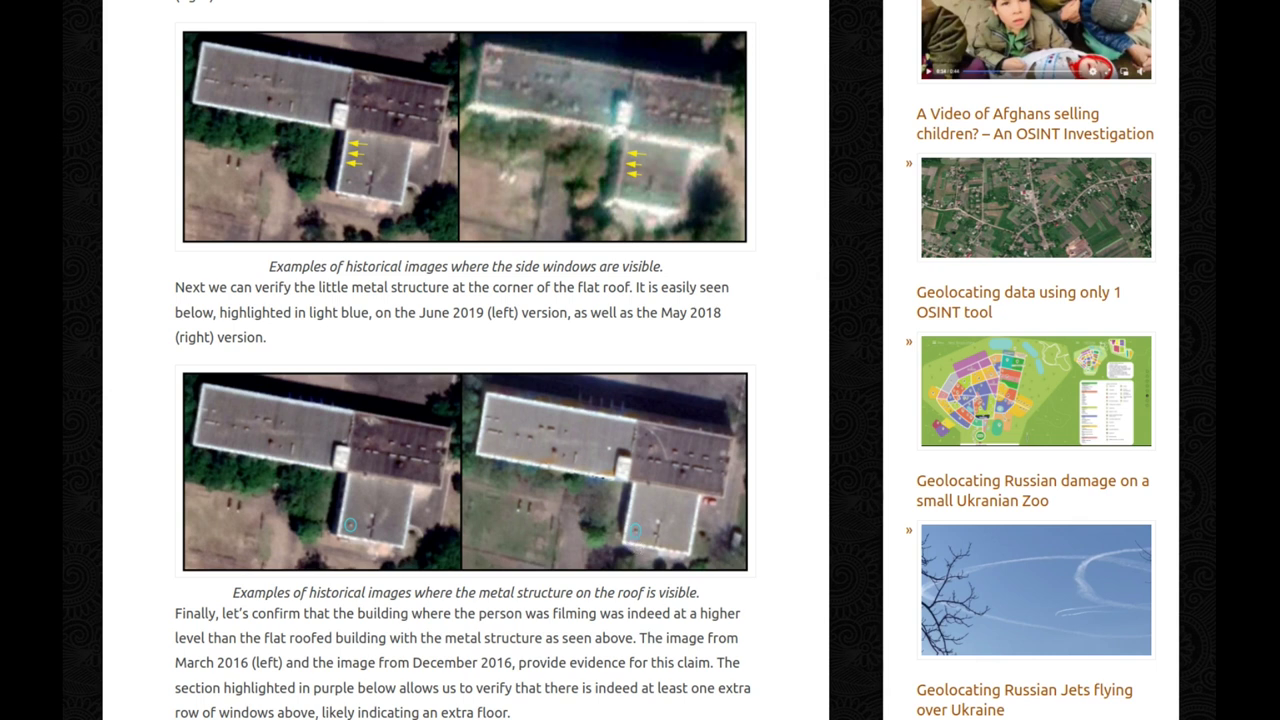
pyautogui.hotkey('alt', 'Tab')
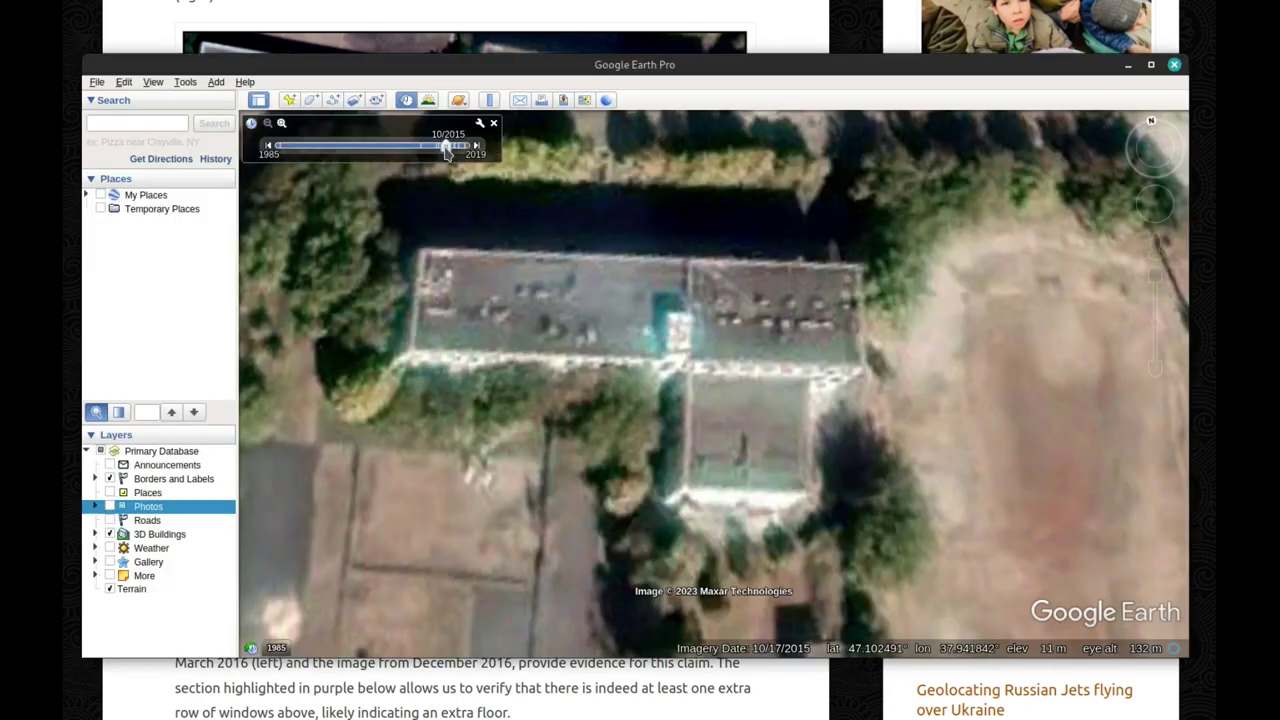
pyautogui.moveTo(447, 150); pyautogui.dragTo(461, 148)
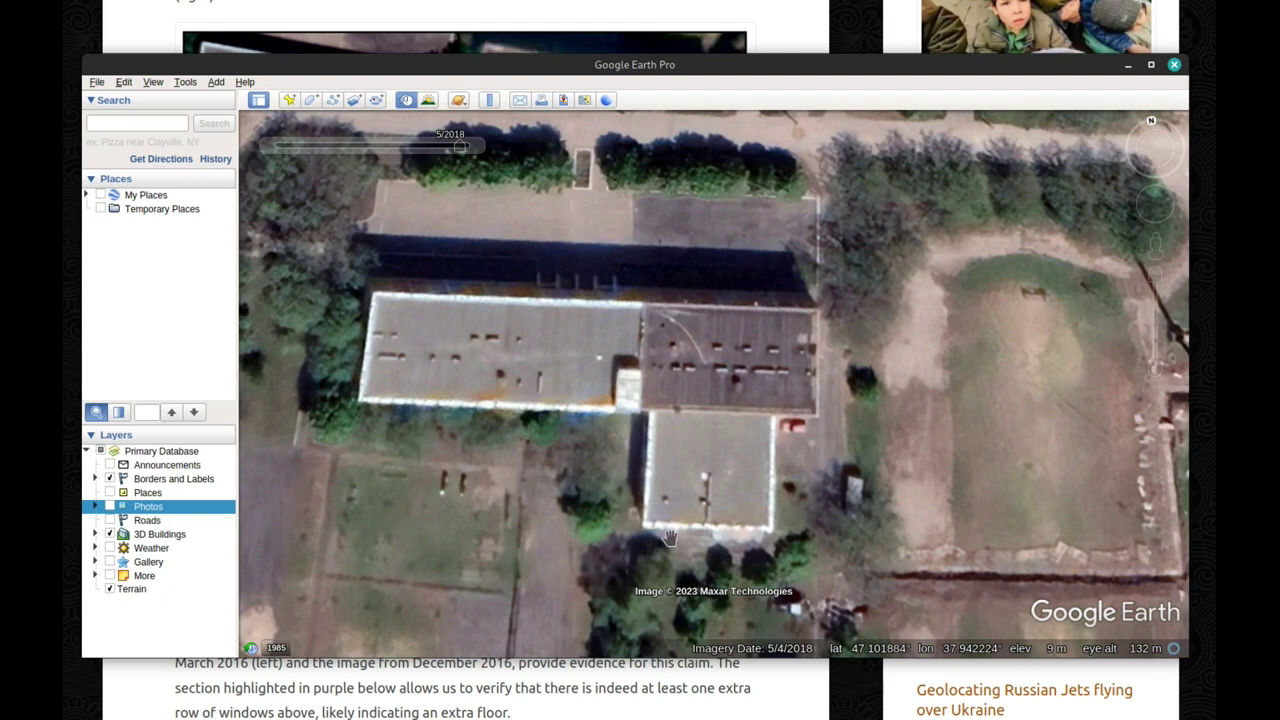
pyautogui.moveTo(459, 147); pyautogui.dragTo(466, 147)
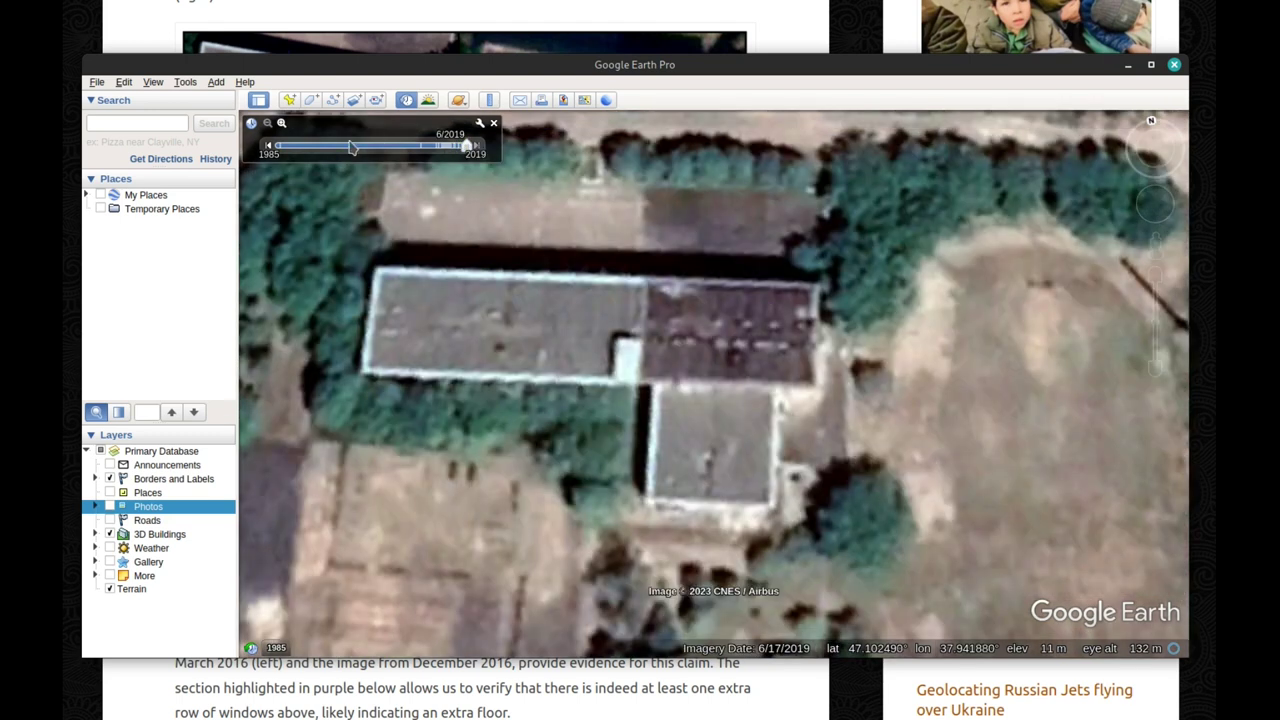
pyautogui.click(270, 147)
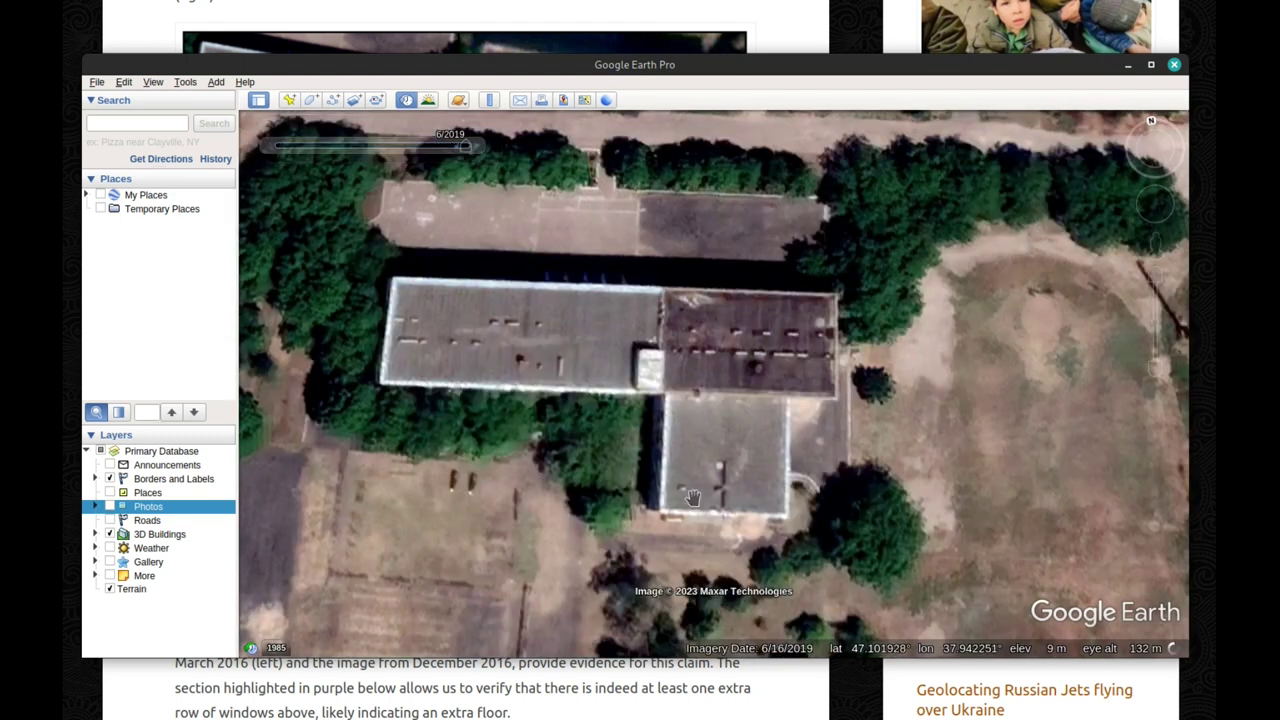
# Step: Zoom in on the school in the June 2019 imagery, then read the article's extra-floor comparison of March 2016 and December 2015 images
pyautogui.scroll(1, 680, 490)
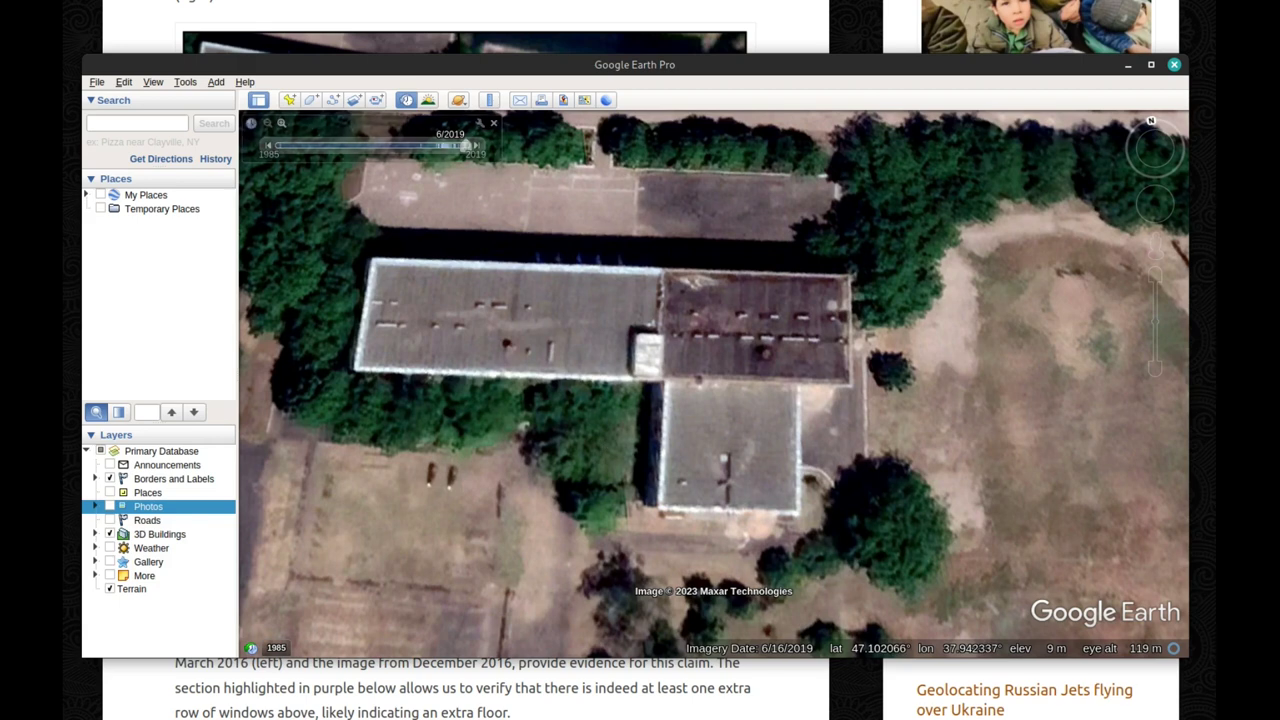
pyautogui.hotkey('alt', 'Tab')
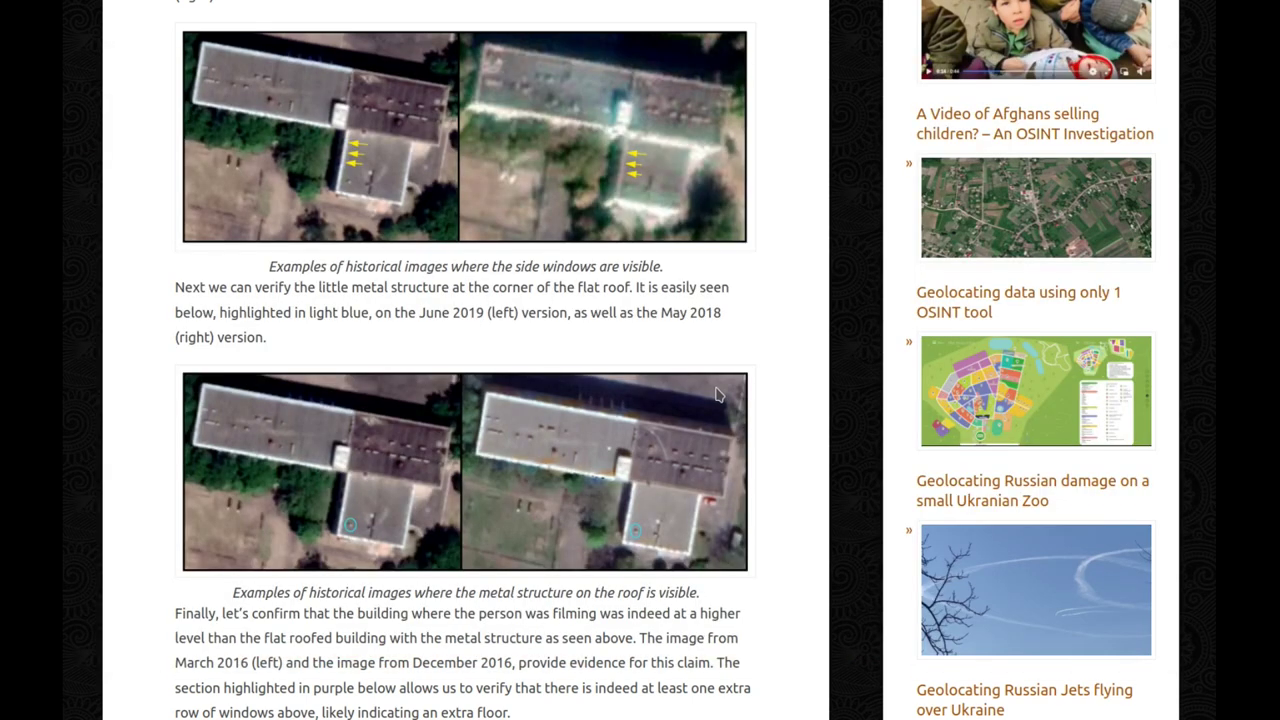
pyautogui.scroll(-3, 716, 395)
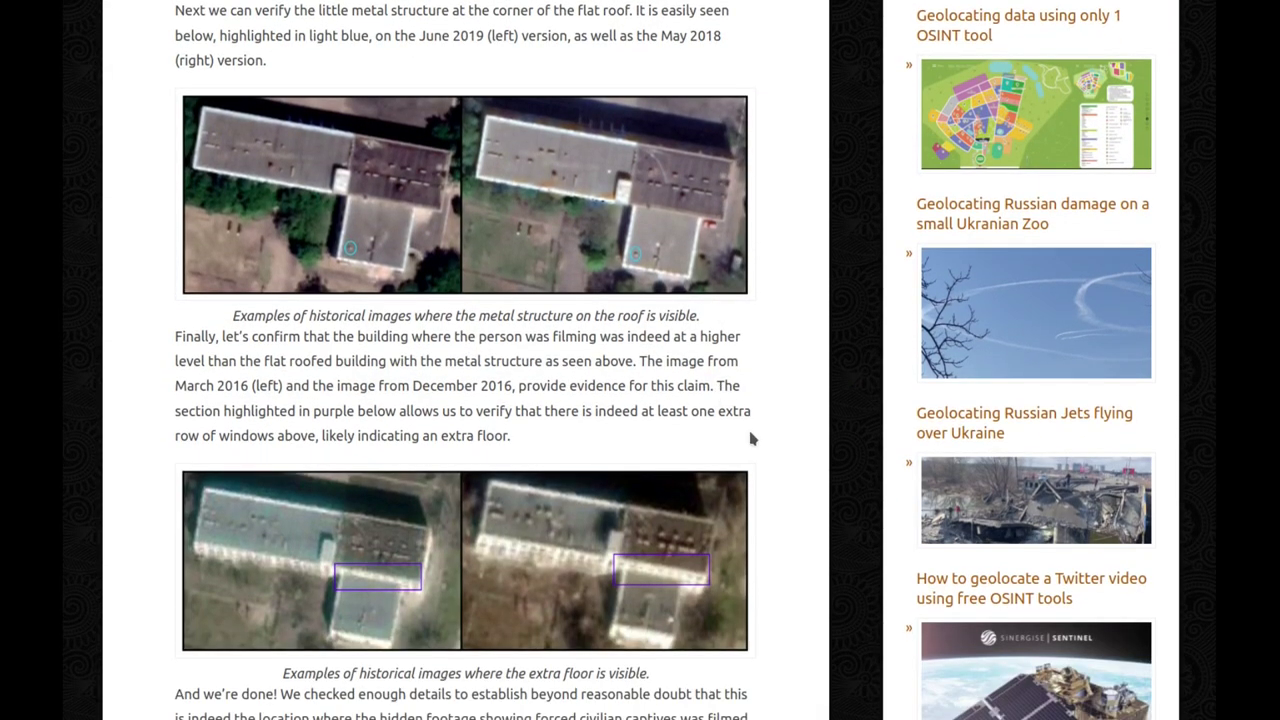
pyautogui.scroll(-1, 750, 437)
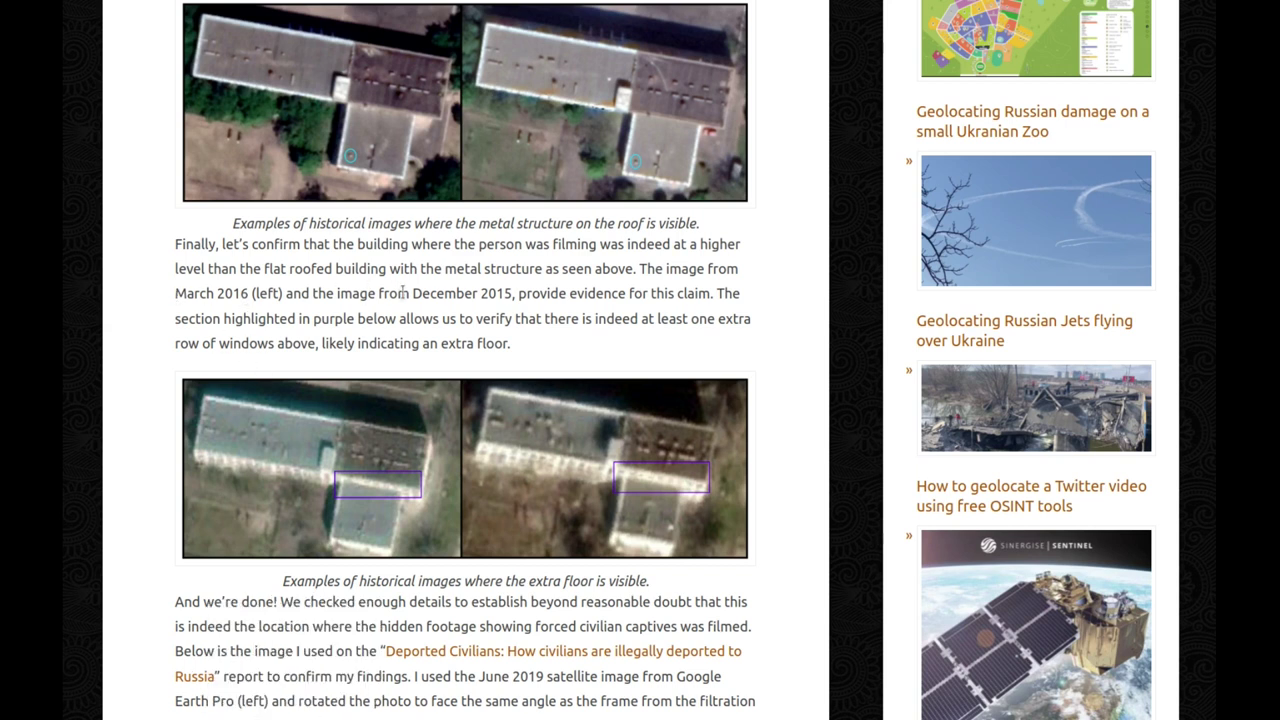
# Step: In Google Earth Pro, inspect the row of windows above the flat roof in the December 2015 and March 2016 historical imagery
pyautogui.hotkey('alt', 'Tab')
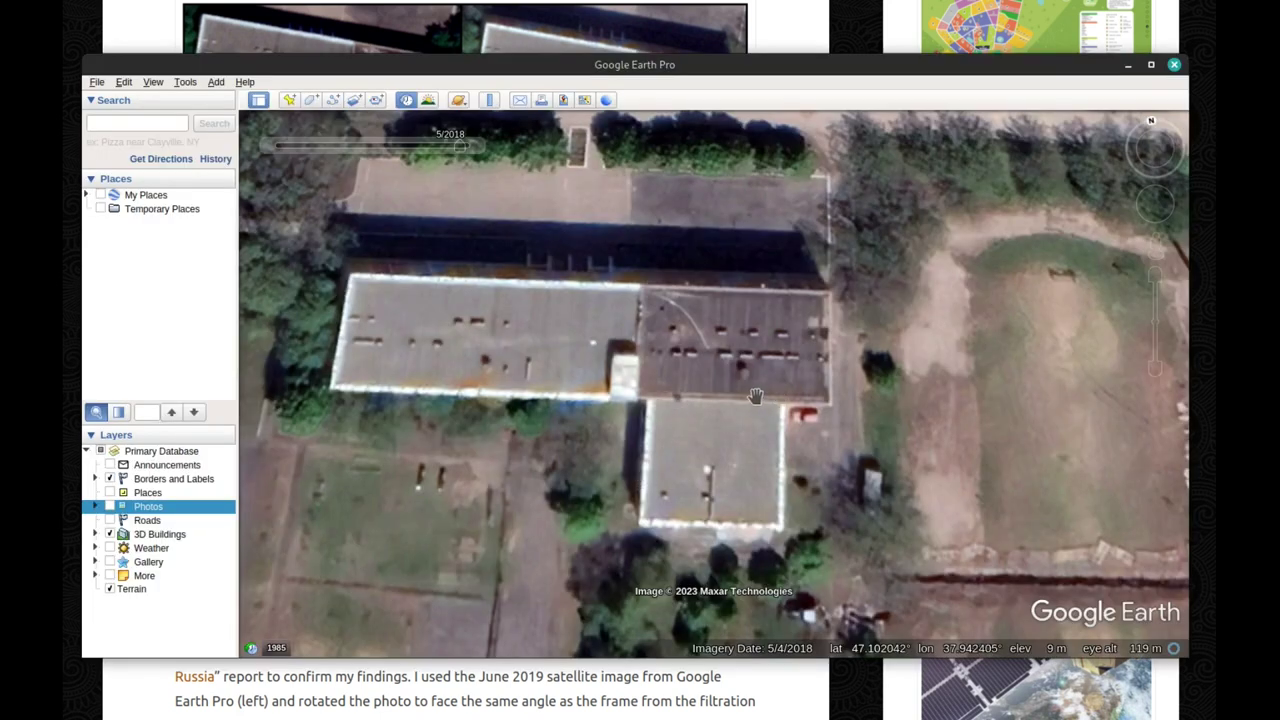
pyautogui.moveTo(459, 150)
pyautogui.moveTo(459, 150); pyautogui.dragTo(447, 152)
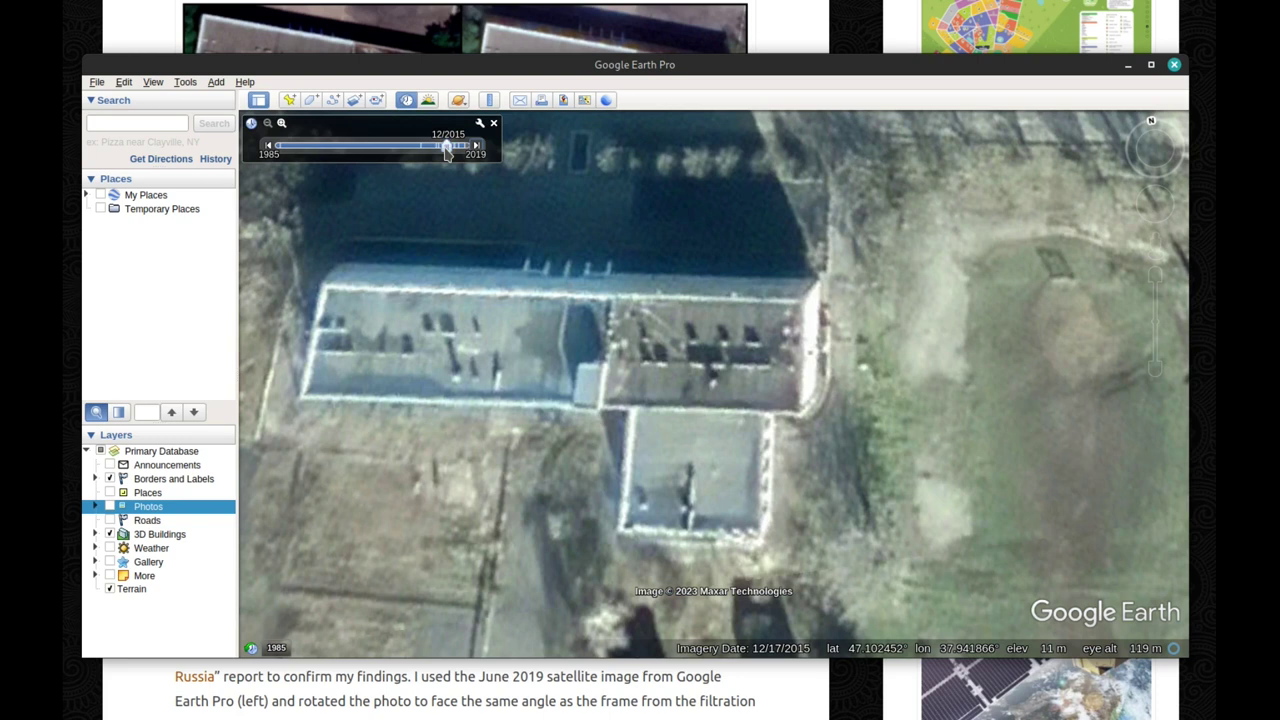
pyautogui.click(477, 147)
pyautogui.click(268, 147)
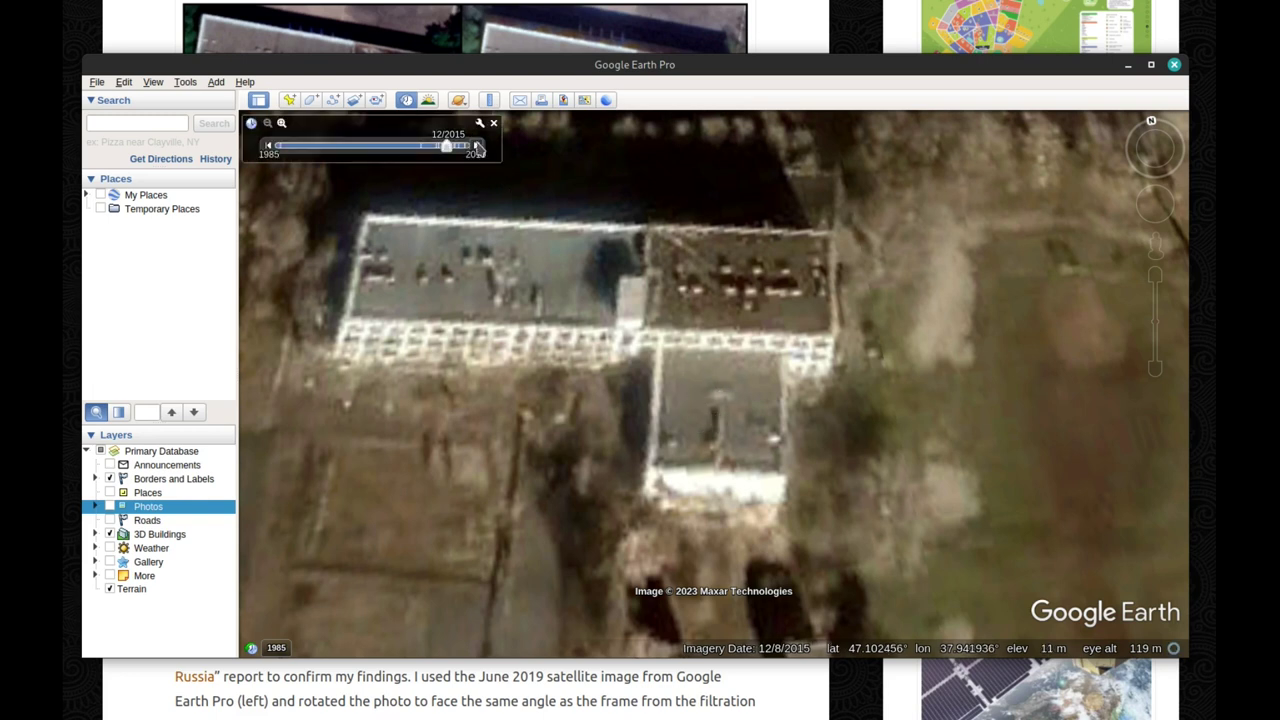
pyautogui.click(477, 147)
pyautogui.click(477, 147)
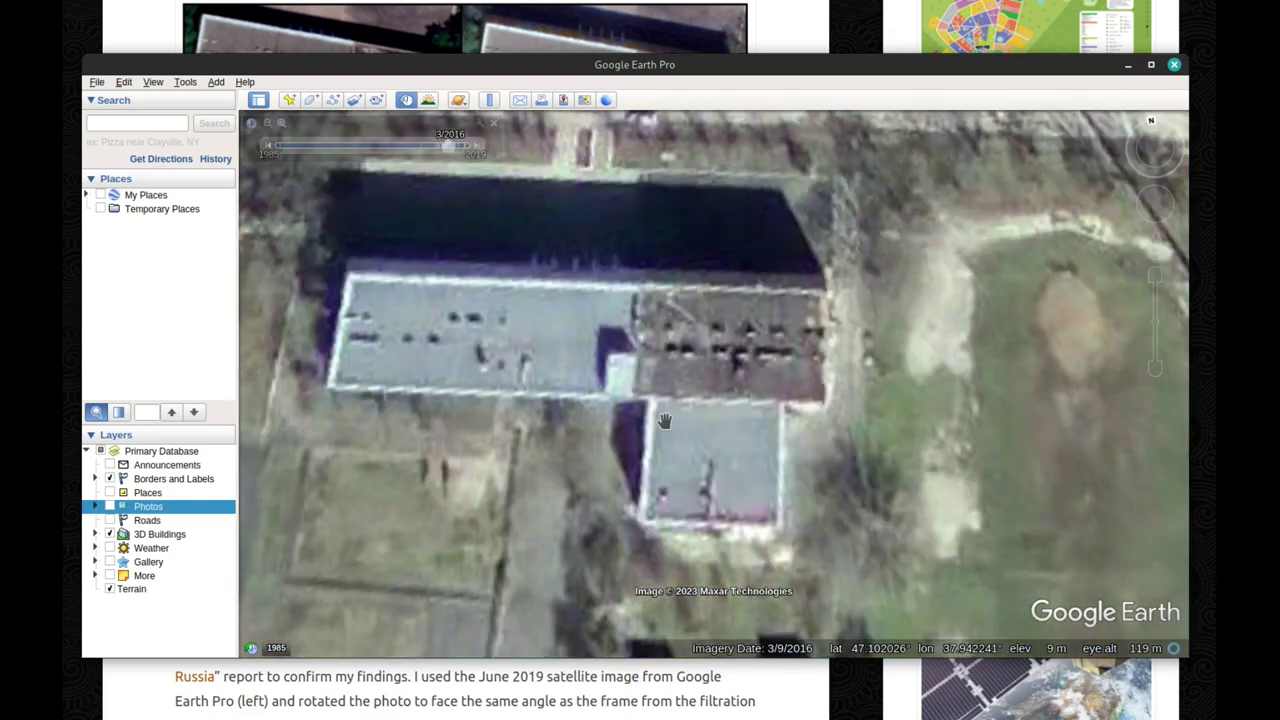
pyautogui.click(478, 148)
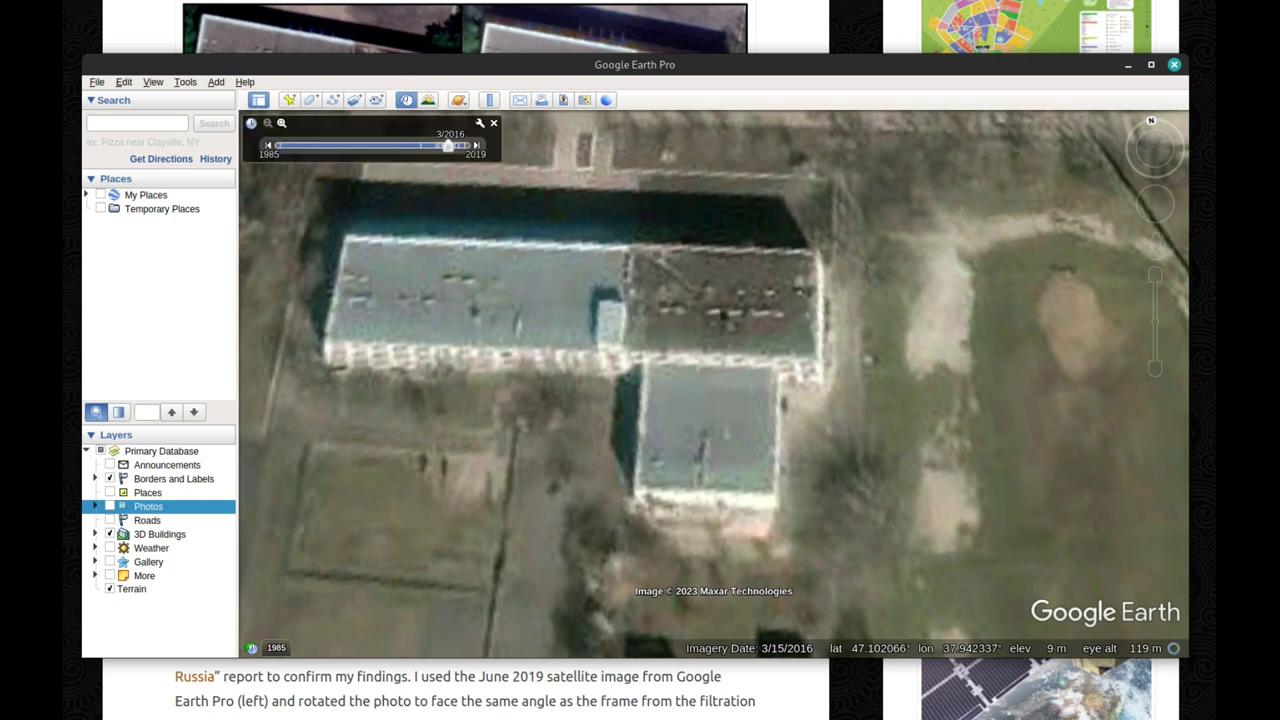
# Step: Return to the article, study its final match of satellite image and video frame, and highlight the coordinates 47.102124, 37.942215
pyautogui.hotkey('alt', 'Tab')
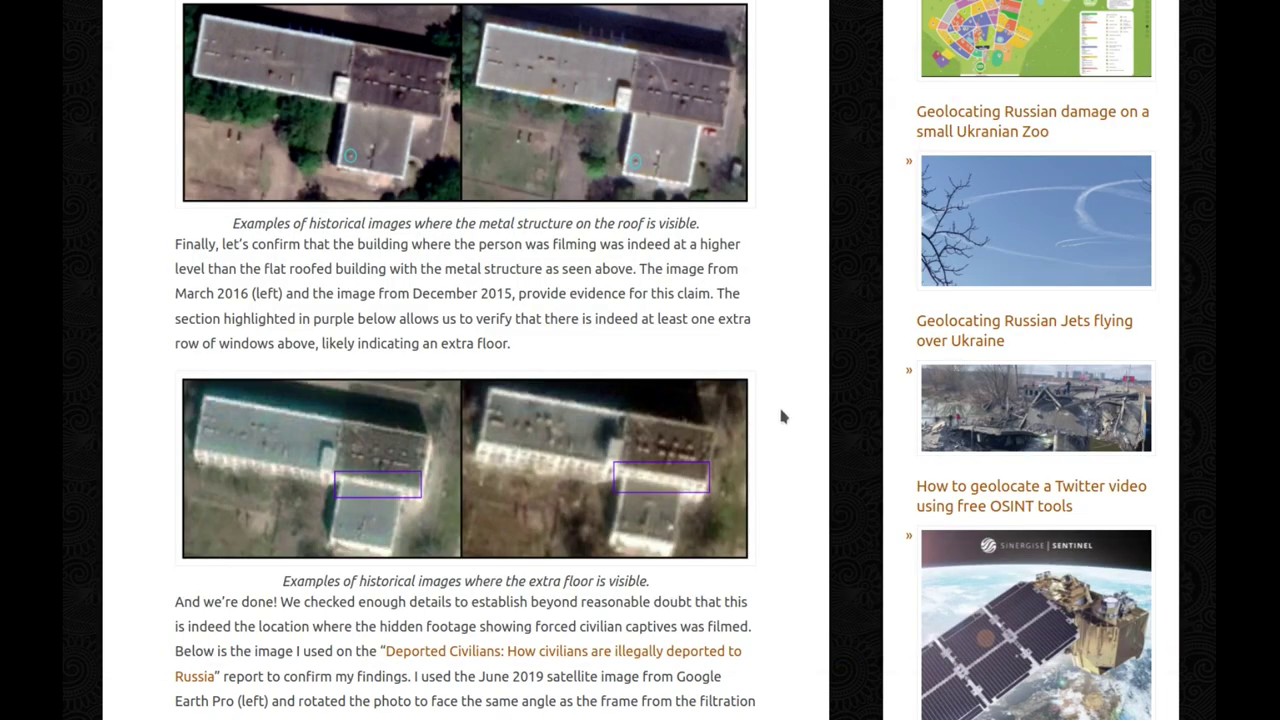
pyautogui.scroll(-3, 781, 412)
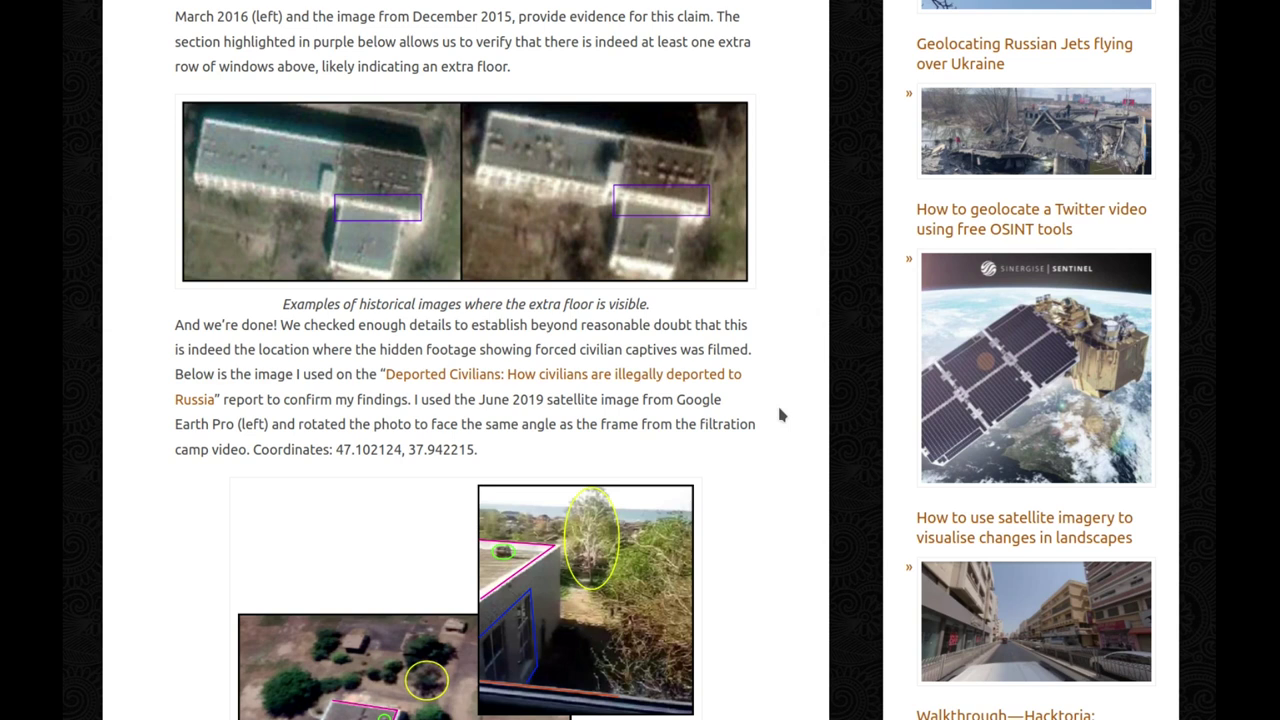
pyautogui.scroll(-2, 781, 414)
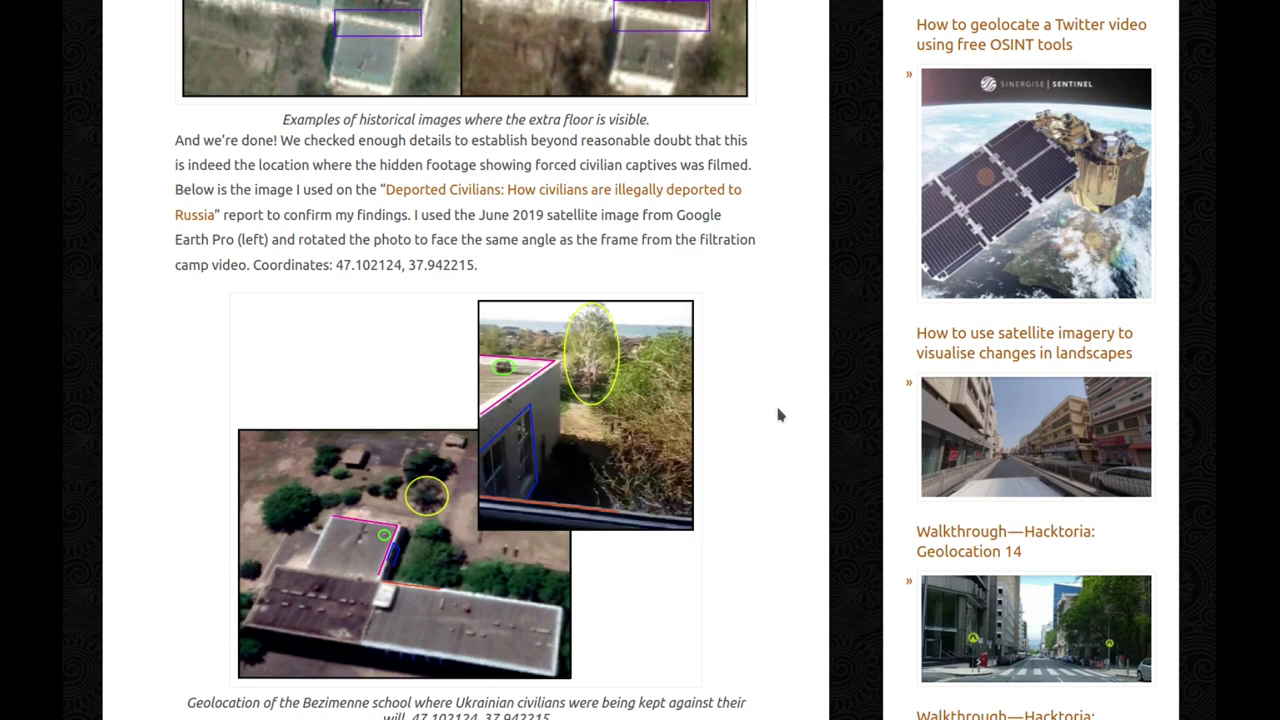
pyautogui.scroll(-1, 780, 414)
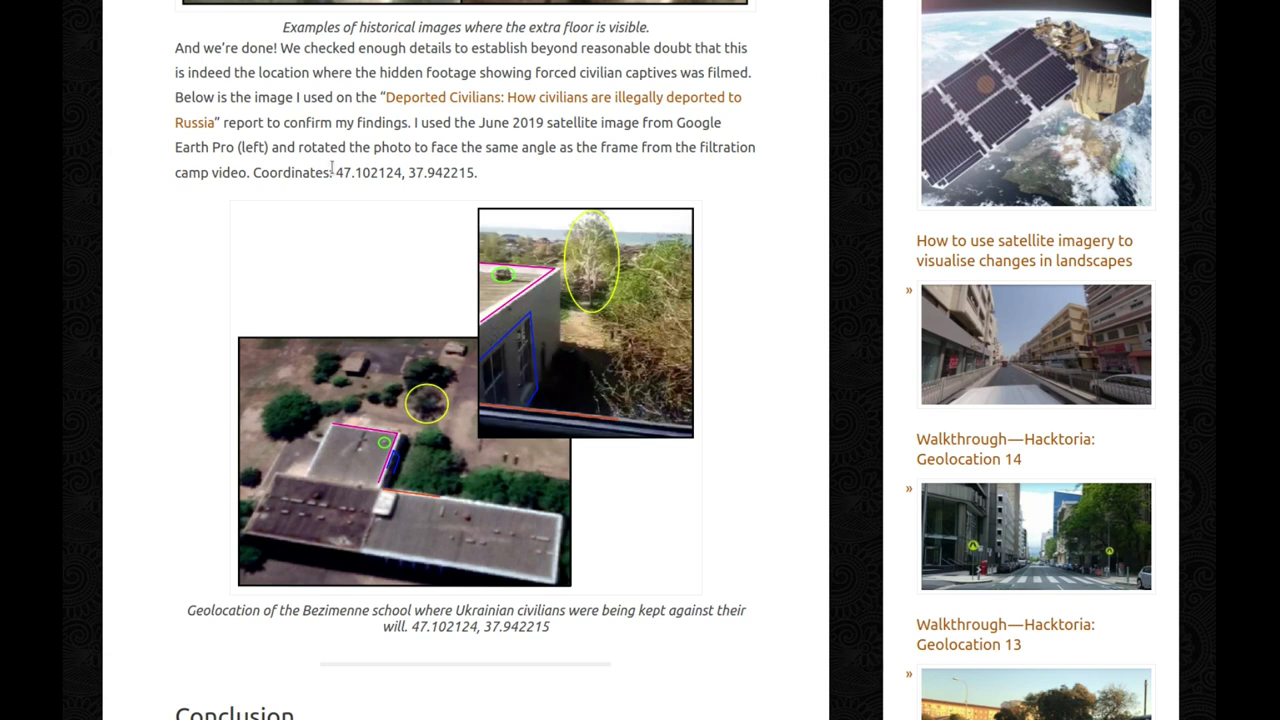
pyautogui.moveTo(334, 172); pyautogui.dragTo(472, 172)
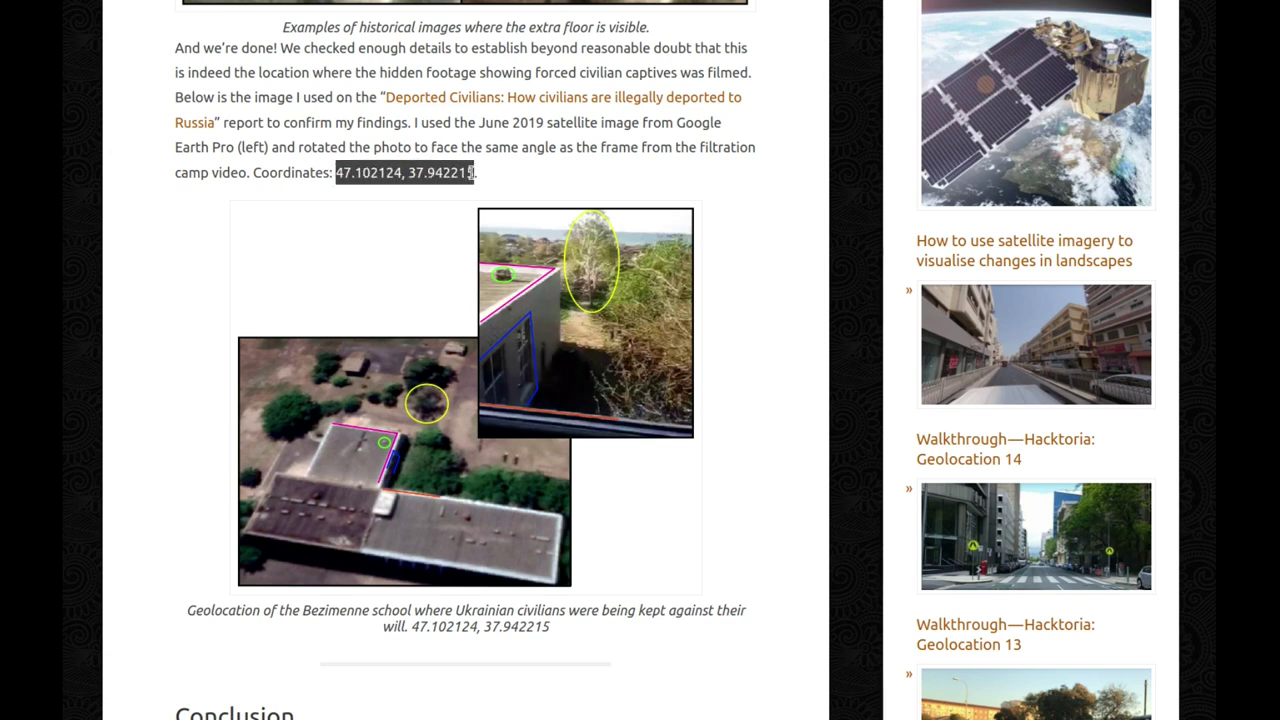
pyautogui.click(457, 200)
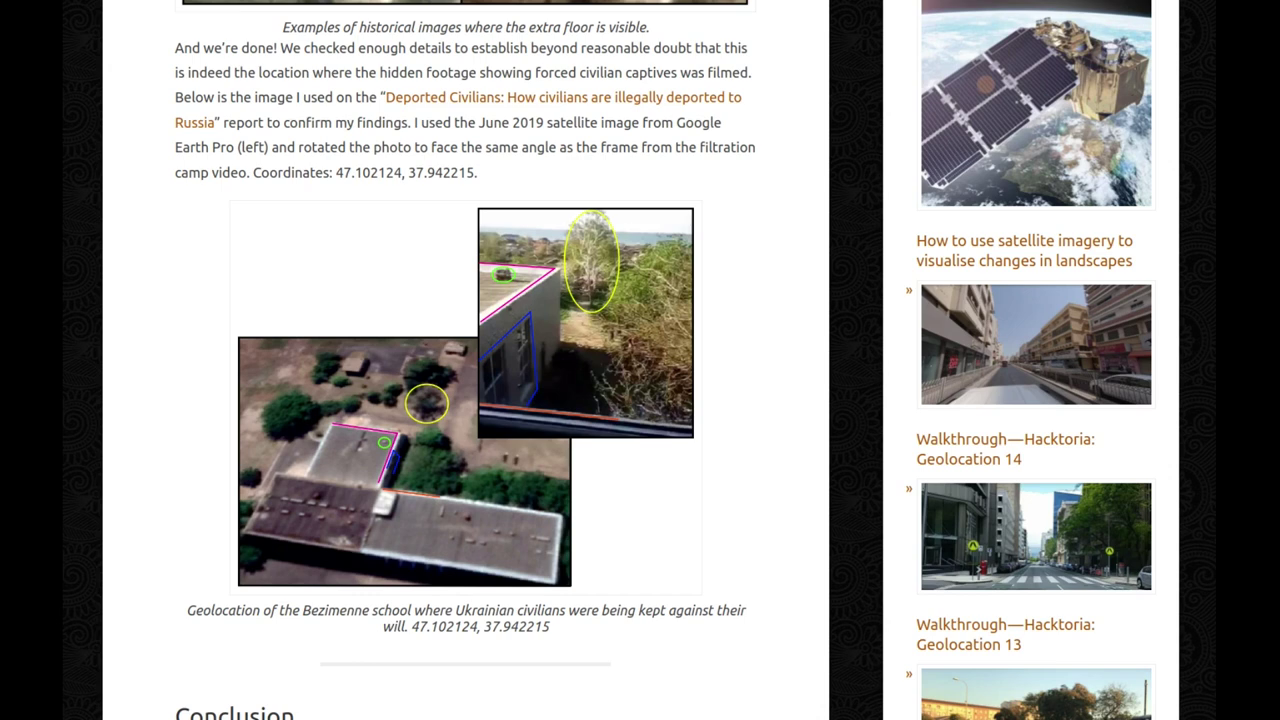
# Step: Bring up the info-res.org report "Deported Civilians: How civilians are illegally deported to Russia" and highlight its title and publication date
pyautogui.moveTo(1279, 125); pyautogui.dragTo(475, 57)
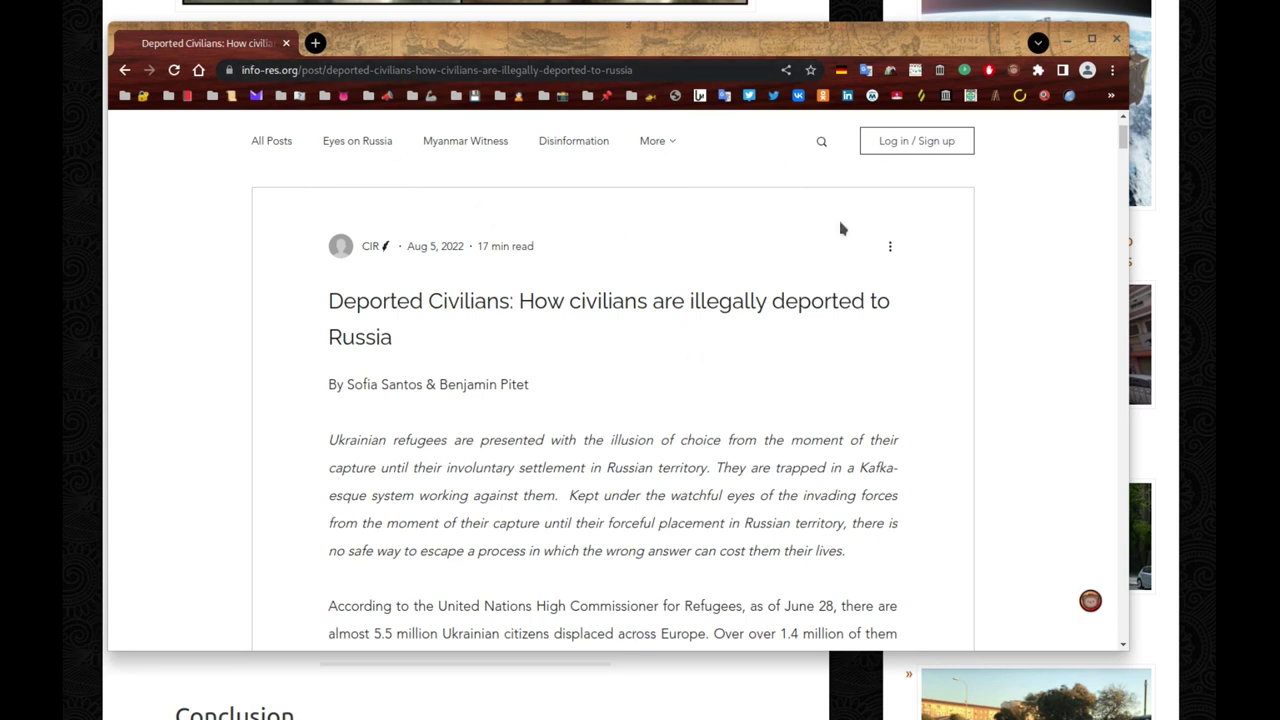
pyautogui.moveTo(328, 308); pyautogui.dragTo(414, 337)
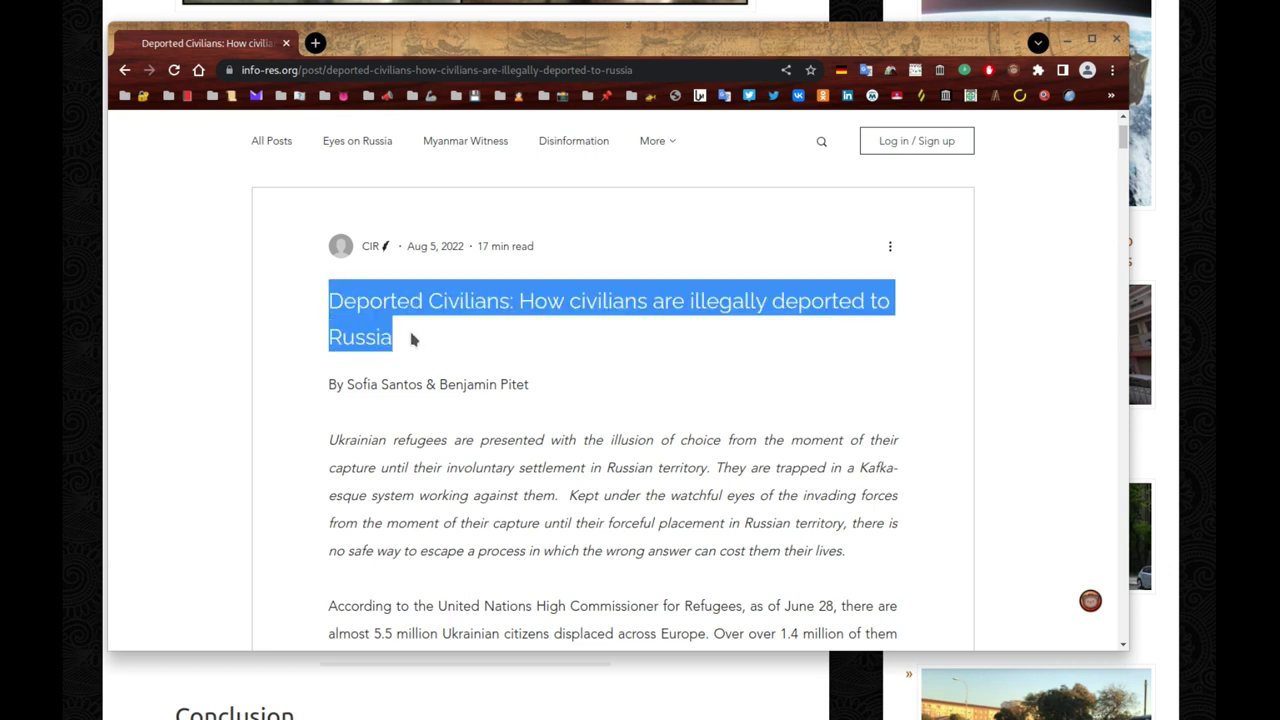
pyautogui.moveTo(407, 247); pyautogui.dragTo(476, 252)
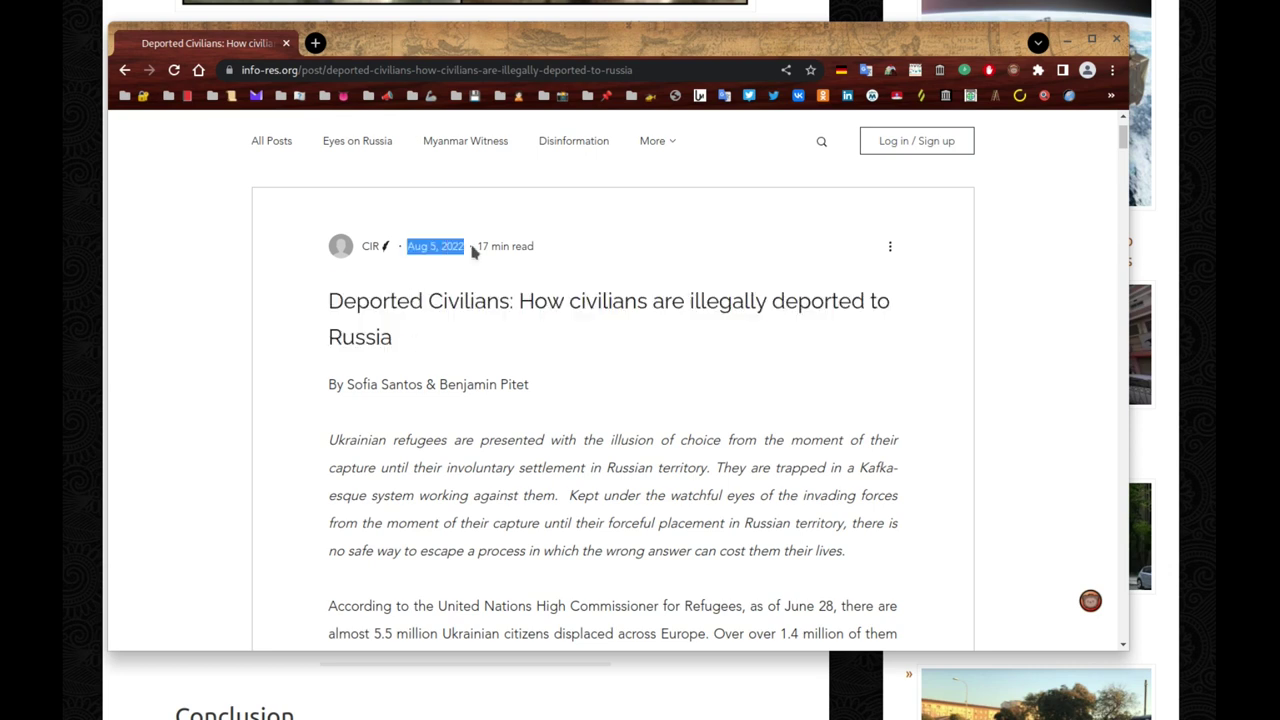
pyautogui.click(438, 272)
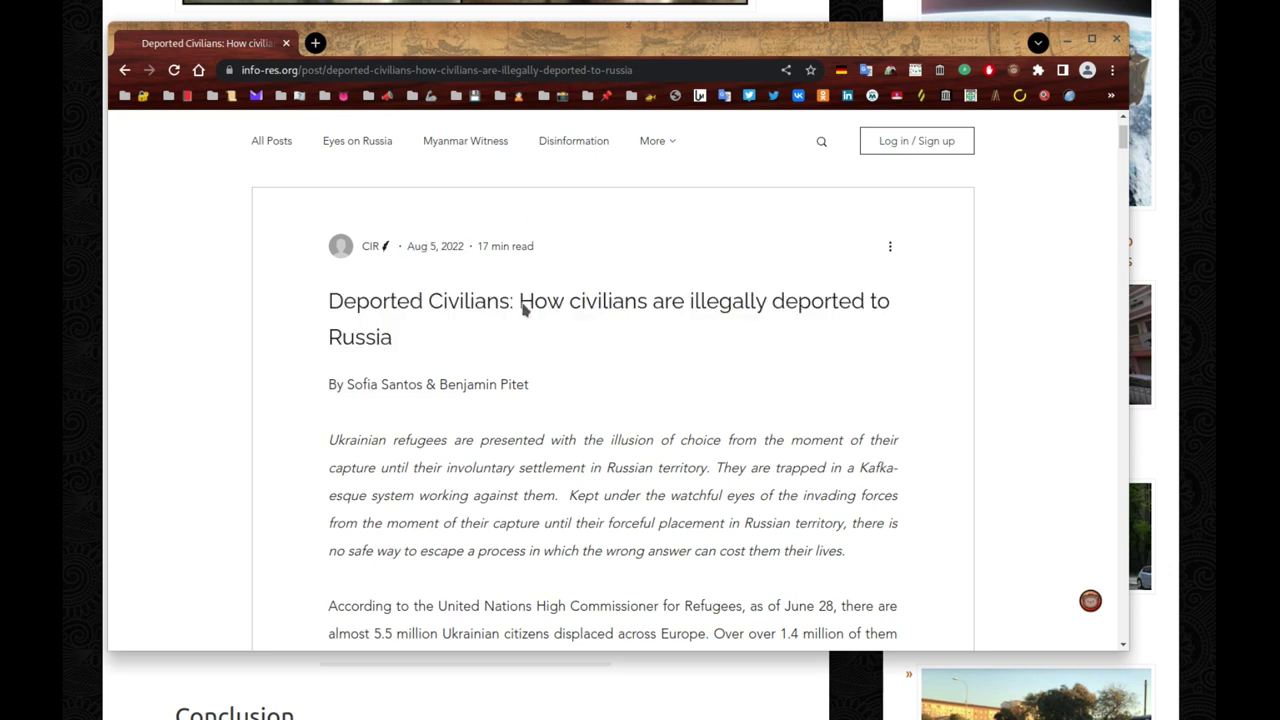
# Step: Move the report window away and continue in the geolocation article to its Conclusion section
pyautogui.moveTo(562, 46); pyautogui.dragTo(1143, 154)
pyautogui.hotkey('alt', 'Tab')
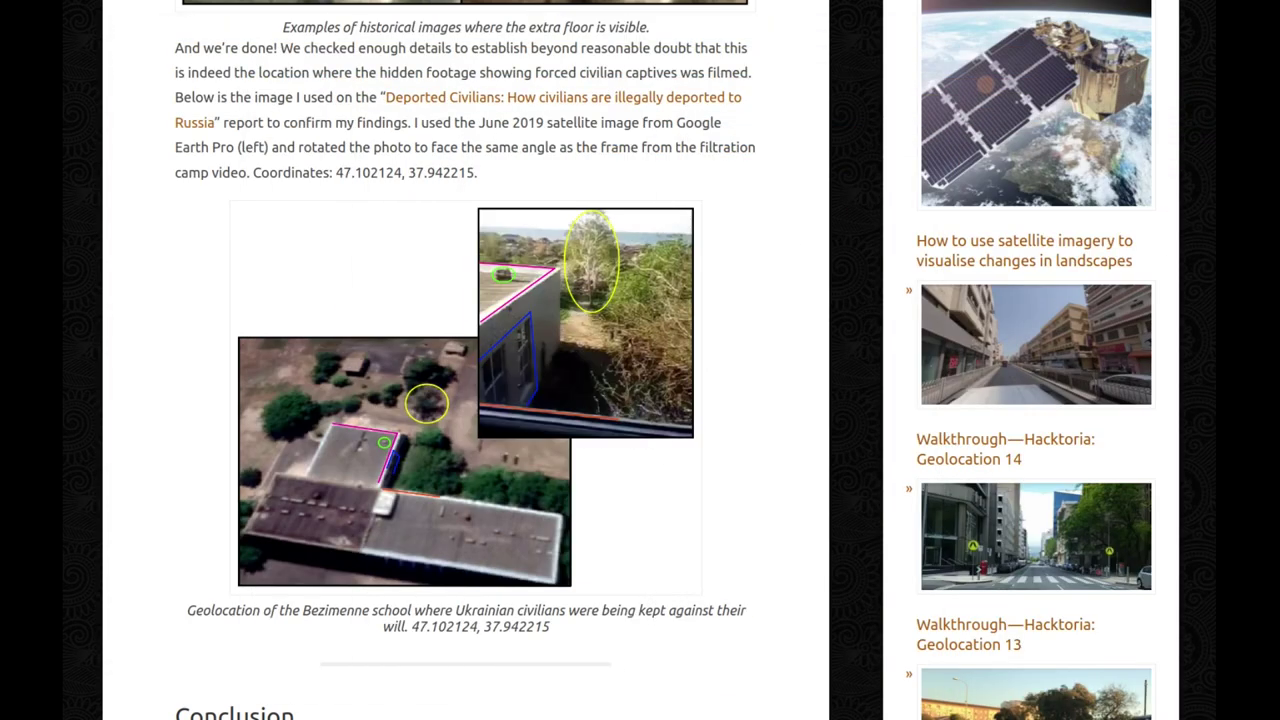
pyautogui.scroll(-5, 754, 232)
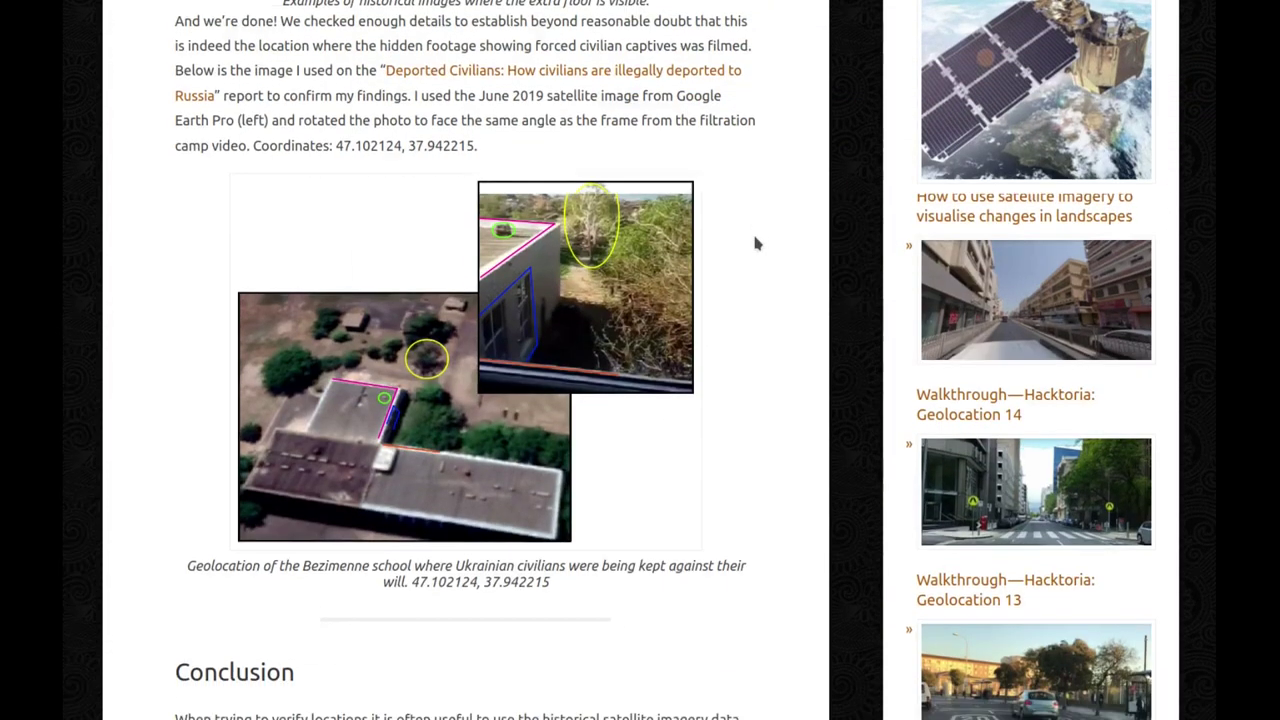